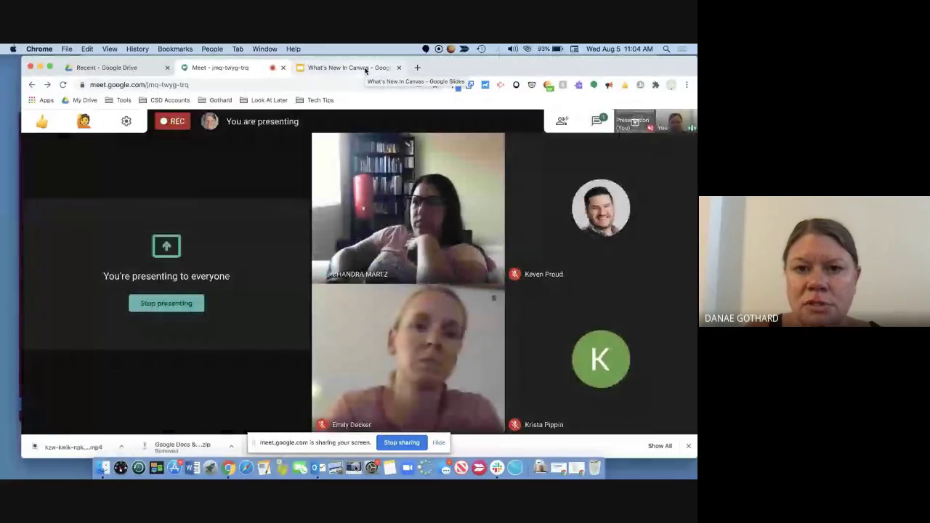
Bring up slide 4 of the 'What's New in Canvas' deck, listing the eight learning intentions
click(366, 68)
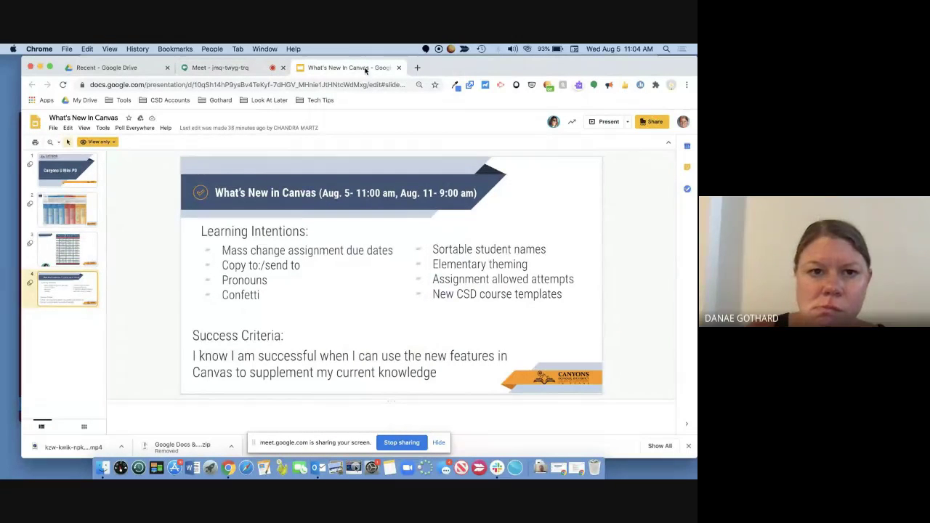
key(ctrl+shift+Tab)
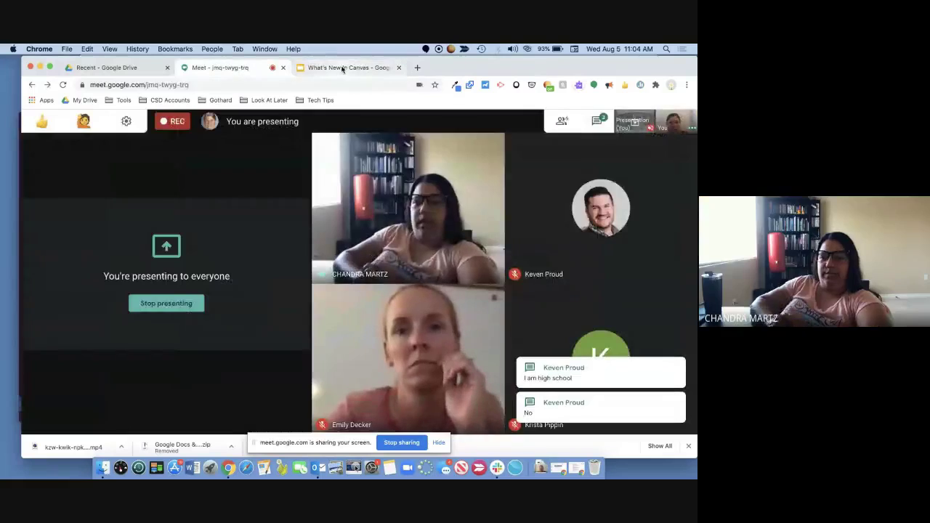
click(342, 67)
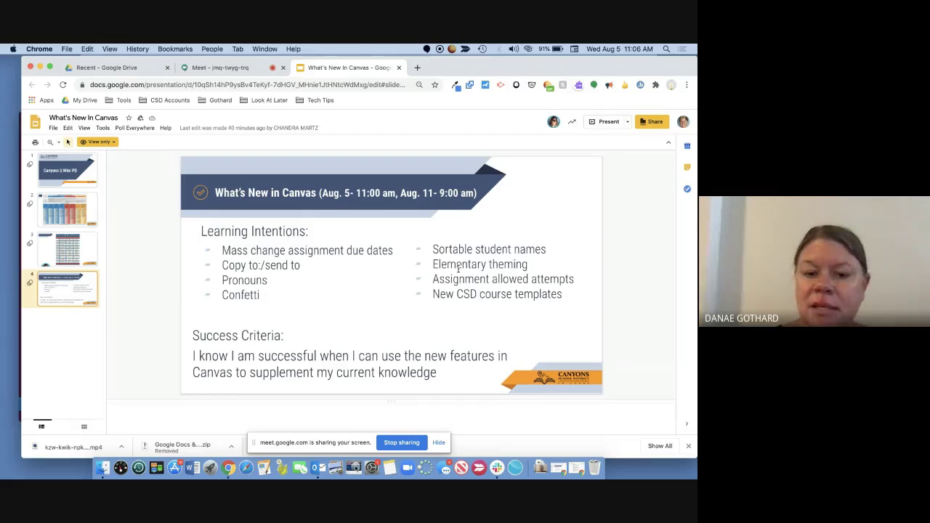
click(84, 215)
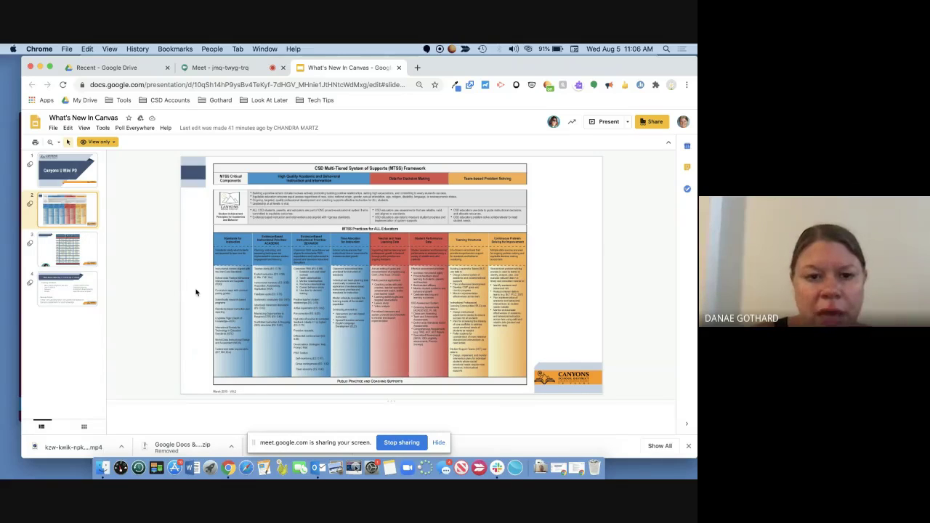
click(83, 257)
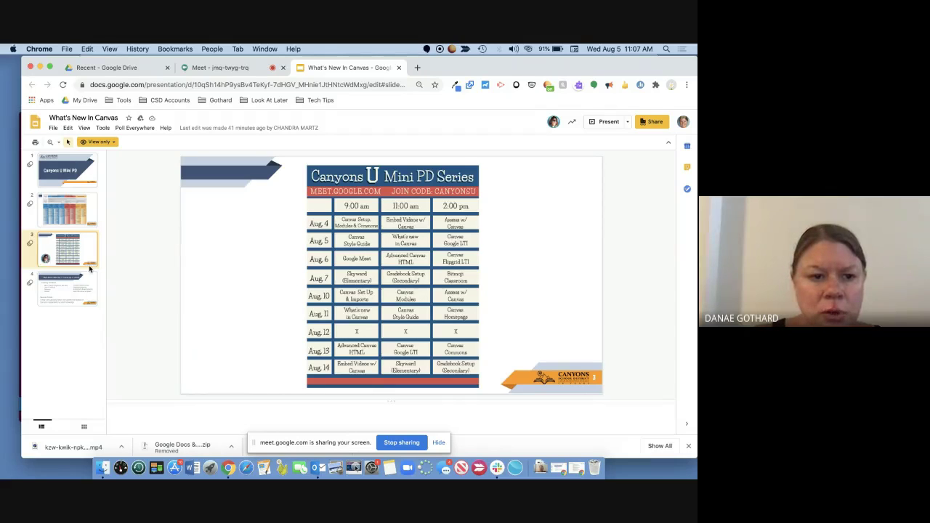
click(81, 287)
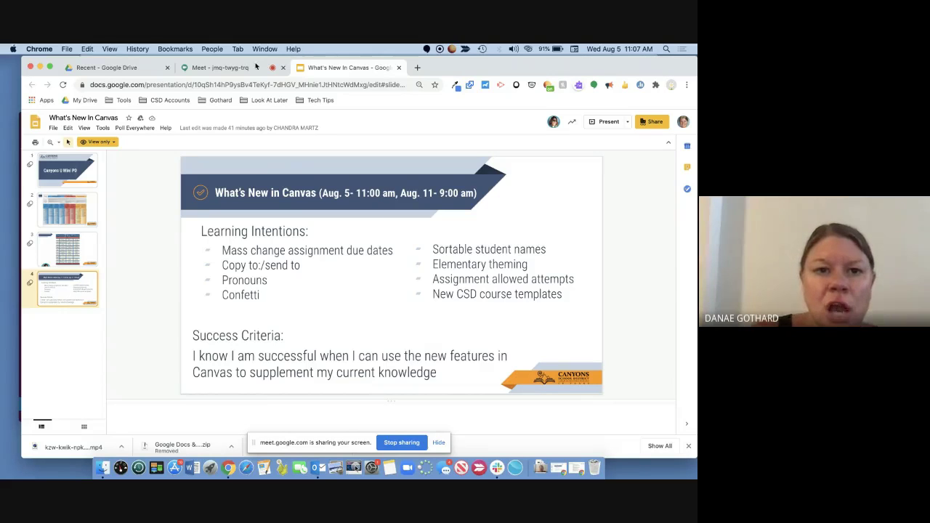
Return to the Google Meet call showing the co-presenter's screen share
click(256, 66)
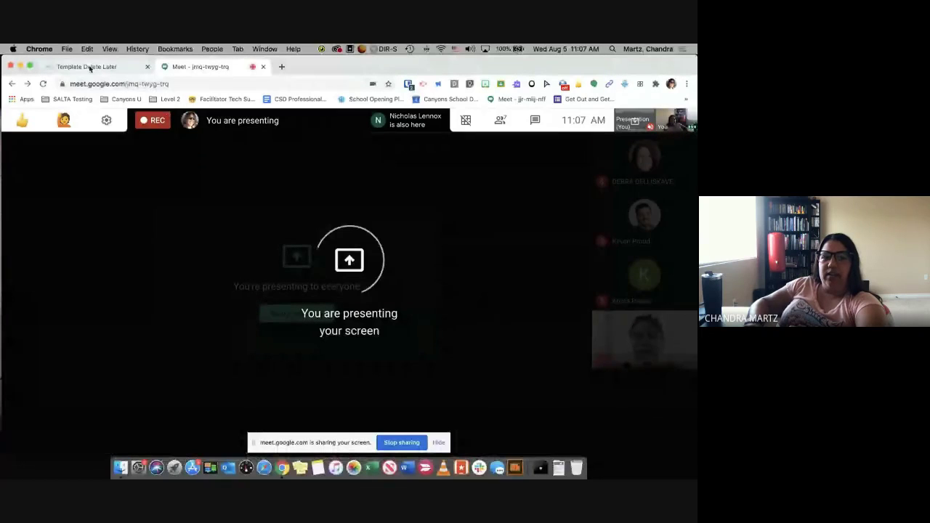
Open the What's New with Canvas assignment from the Template Delete Later course's Modules
click(90, 67)
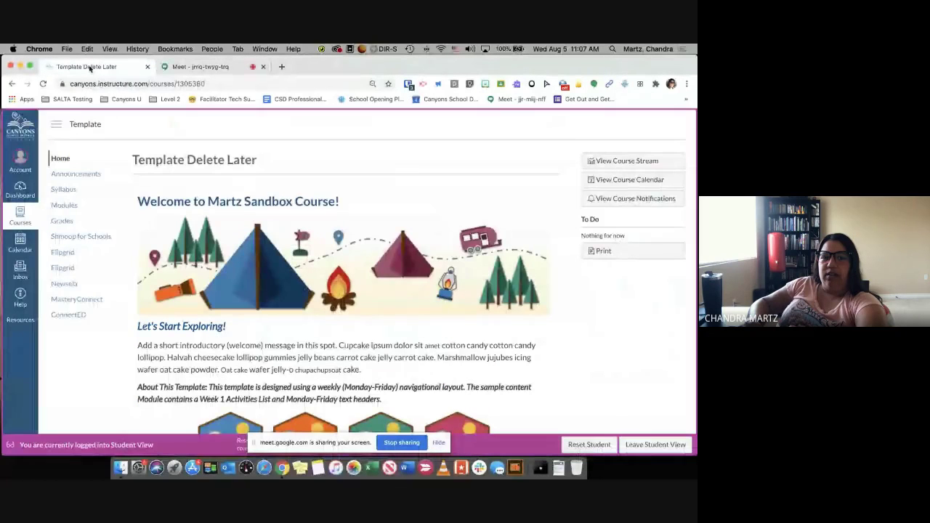
click(66, 206)
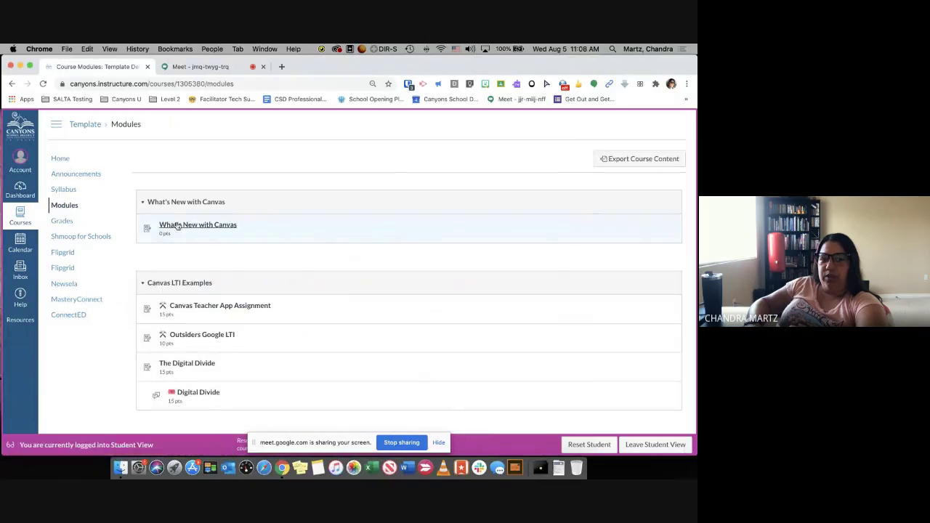
click(183, 227)
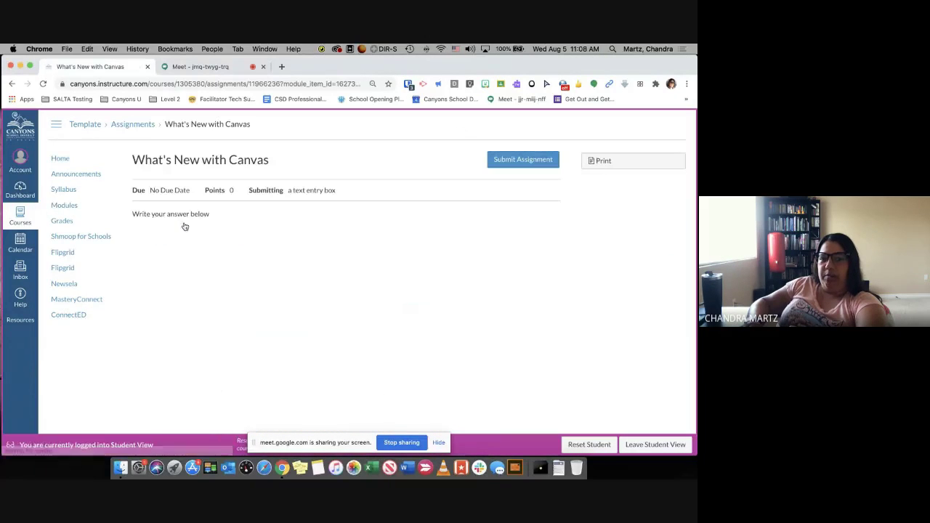
Submit 'Type in answer' as the assignment's text entry
scroll(411, 251, down, 3)
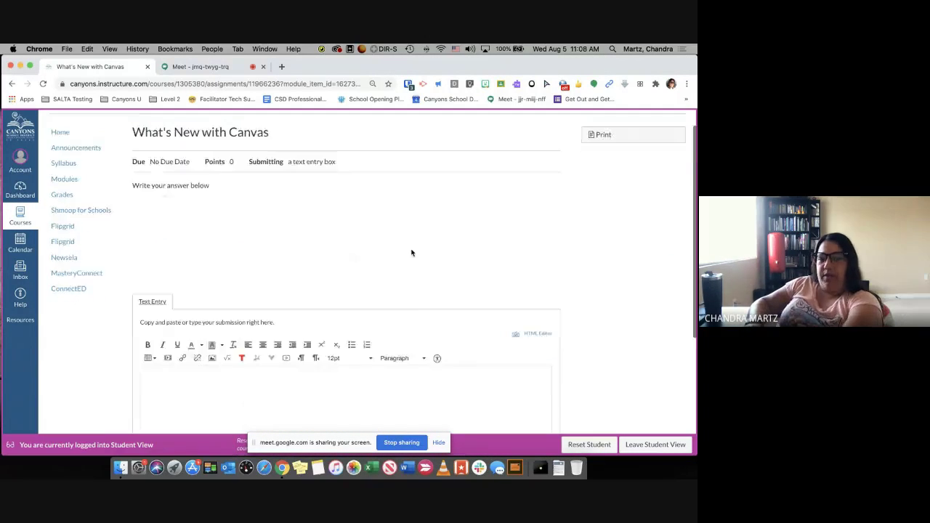
click(365, 307)
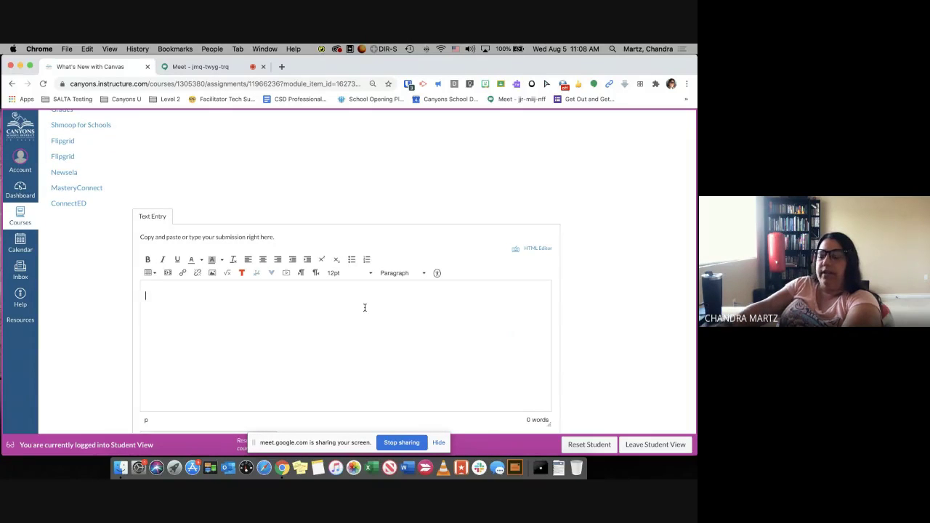
text(Type in)
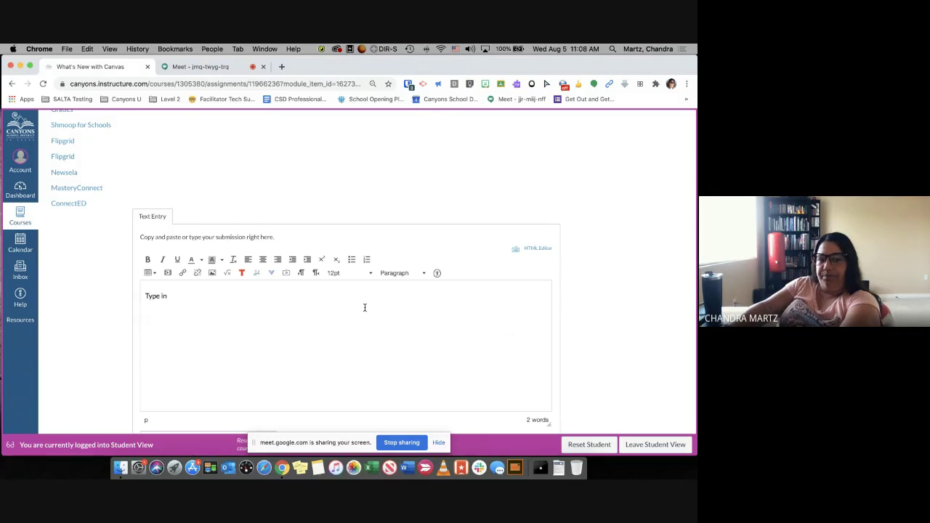
text( answer.)
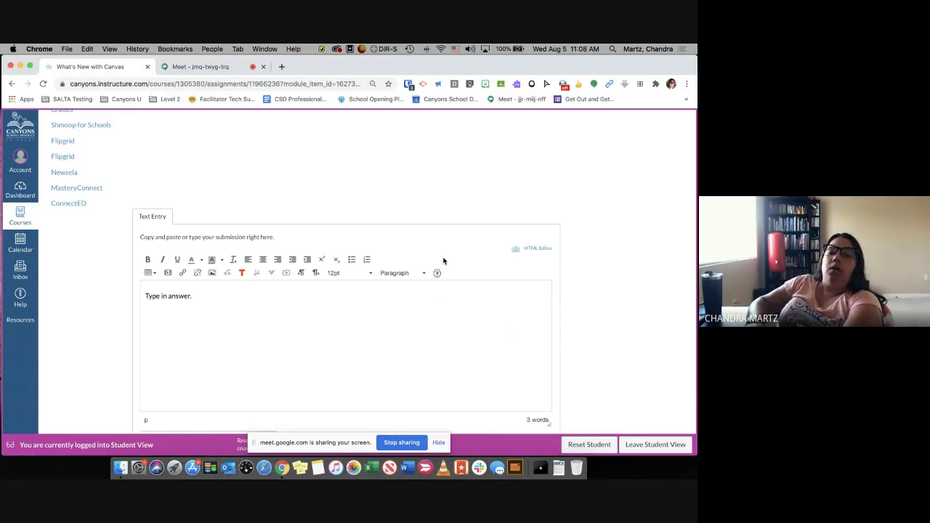
scroll(442, 259, down, 3)
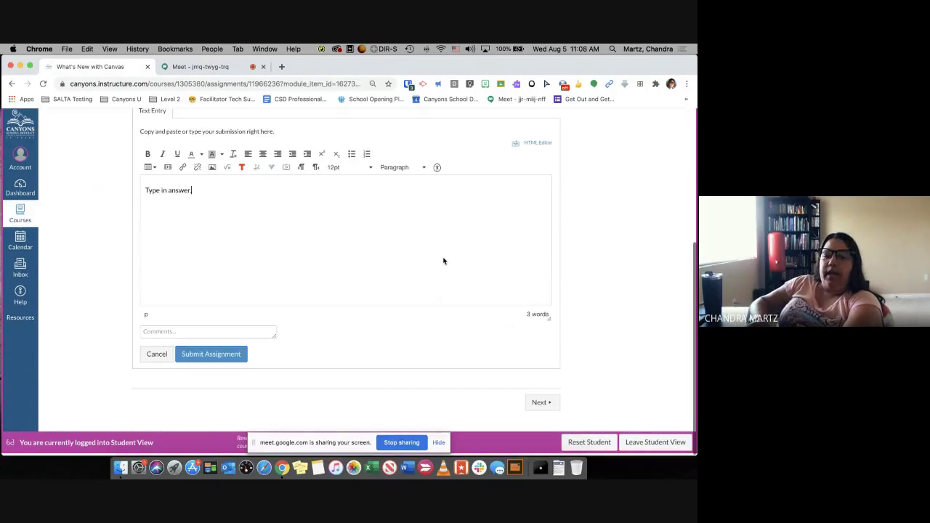
click(221, 358)
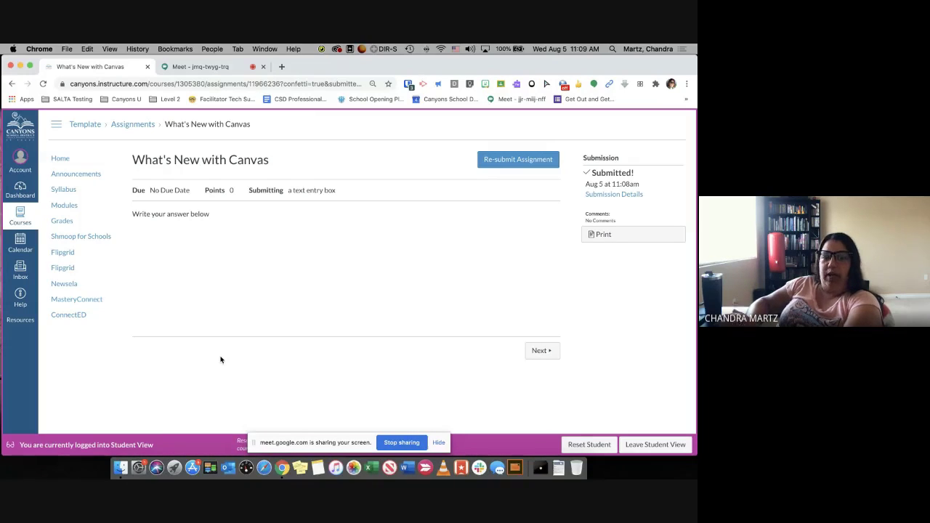
Resubmit the assignment with the text 'resubmit', then leave Student View for the teacher view
click(508, 162)
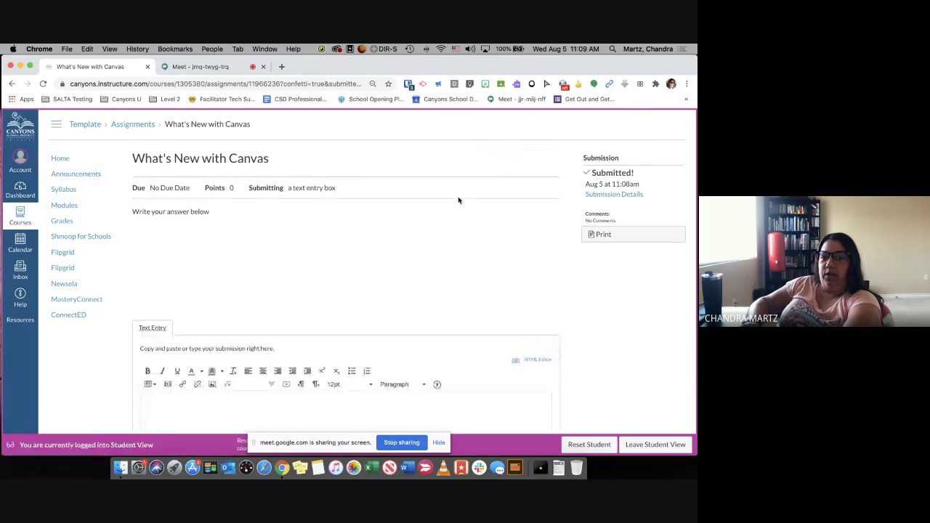
scroll(401, 315, down, 3)
text(res)
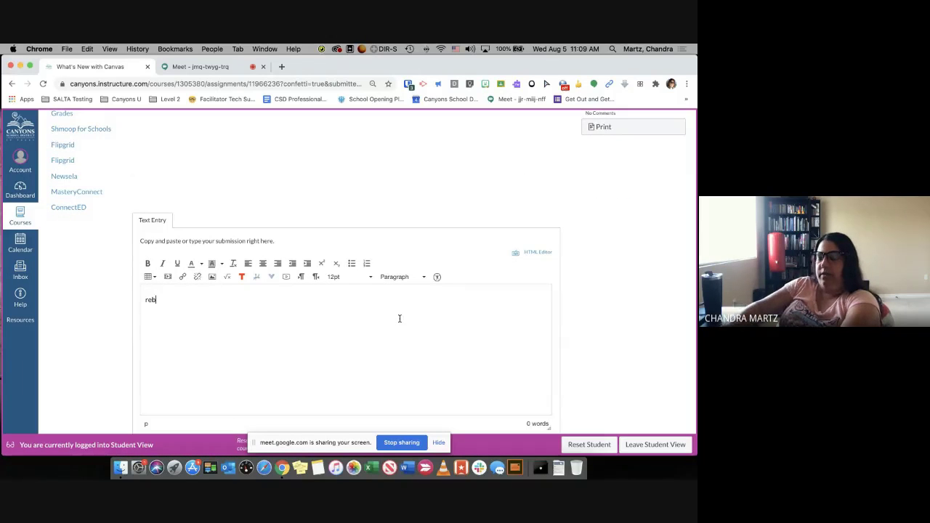
text(ubmit)
scroll(481, 254, down, 3)
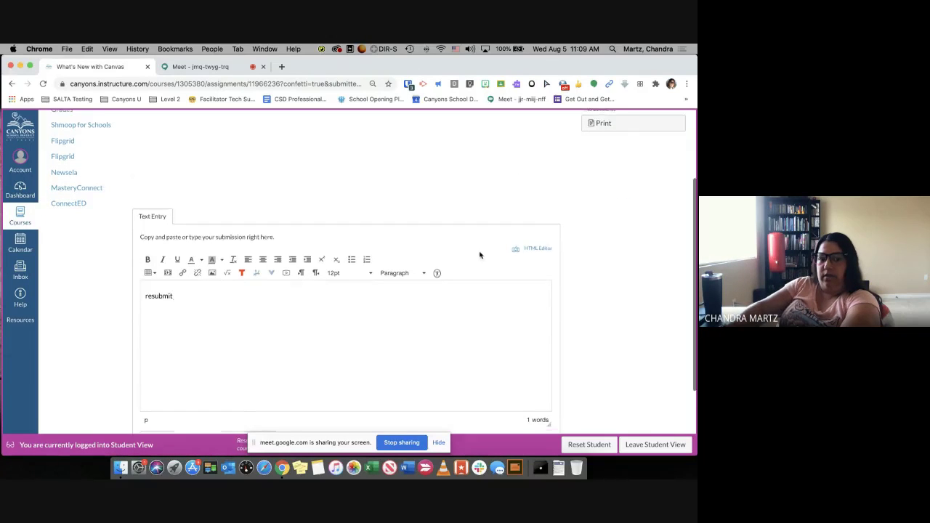
click(233, 363)
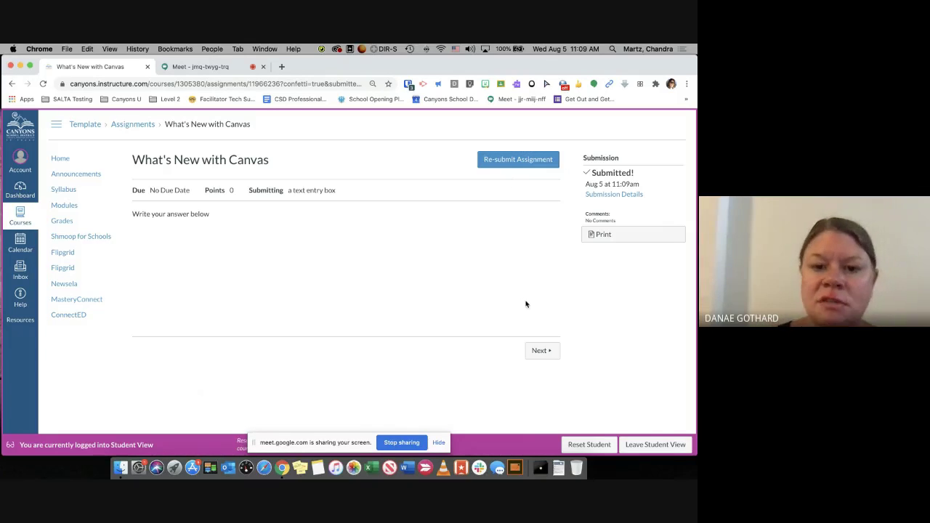
click(632, 445)
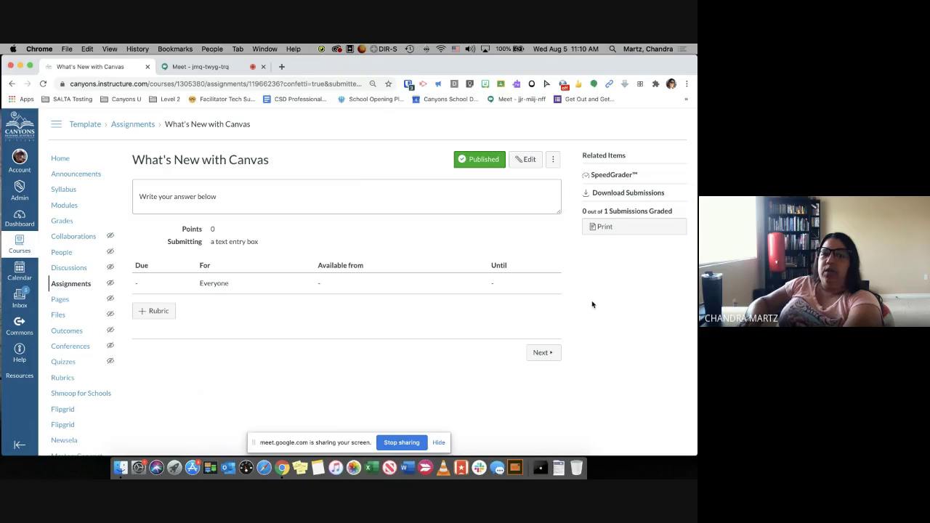
Edit the assignment so its Submission Type is Online with Text Entry checked
click(530, 160)
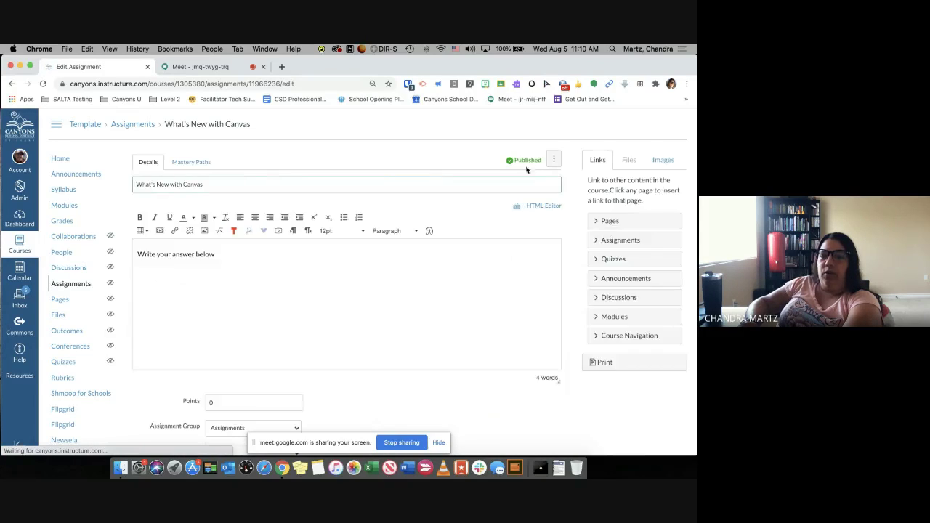
scroll(404, 267, down, 5)
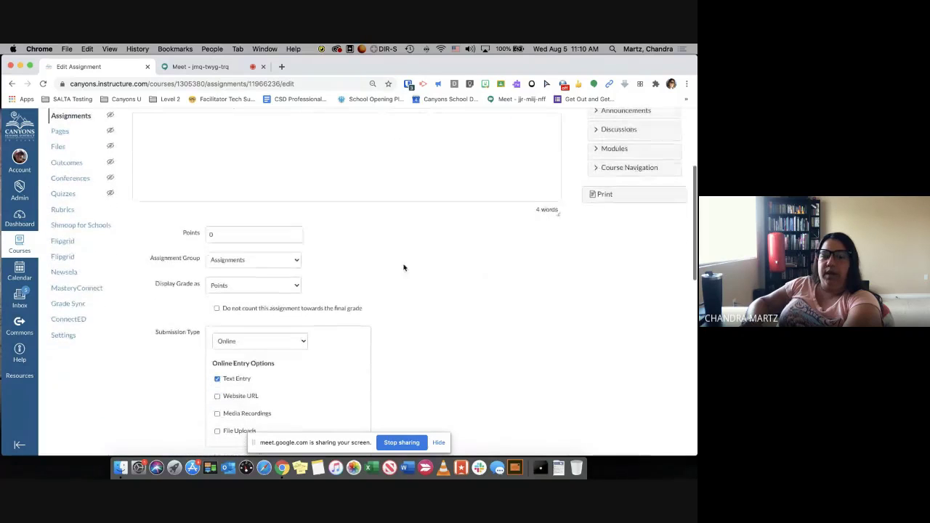
scroll(404, 268, up, 1)
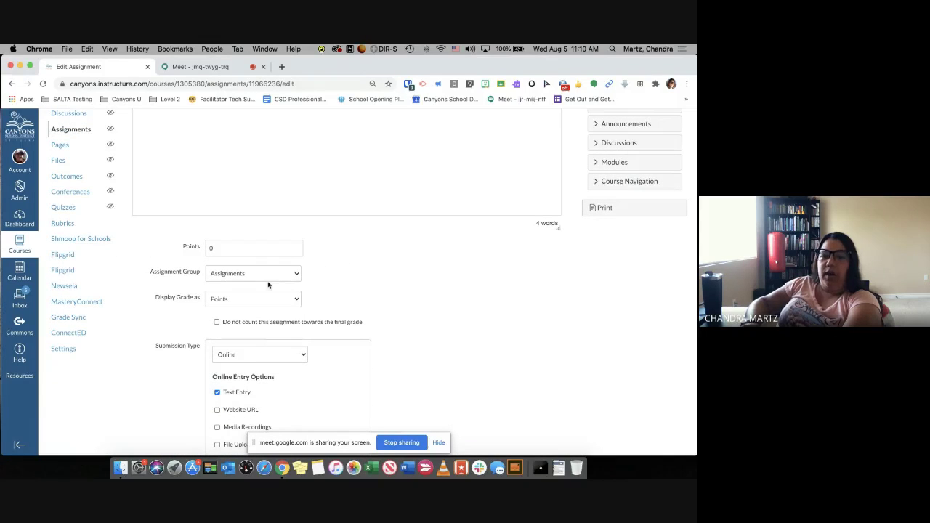
scroll(267, 285, down, 3)
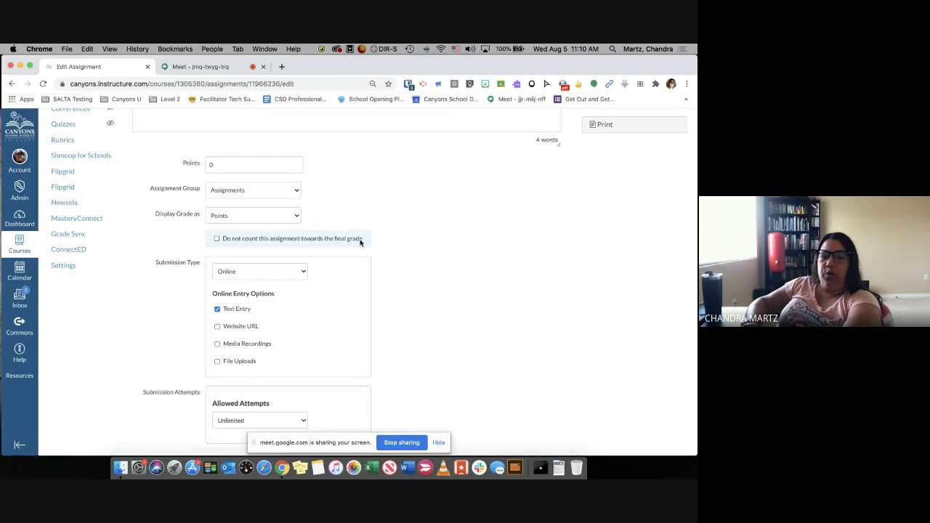
scroll(361, 242, down, 2)
click(303, 223)
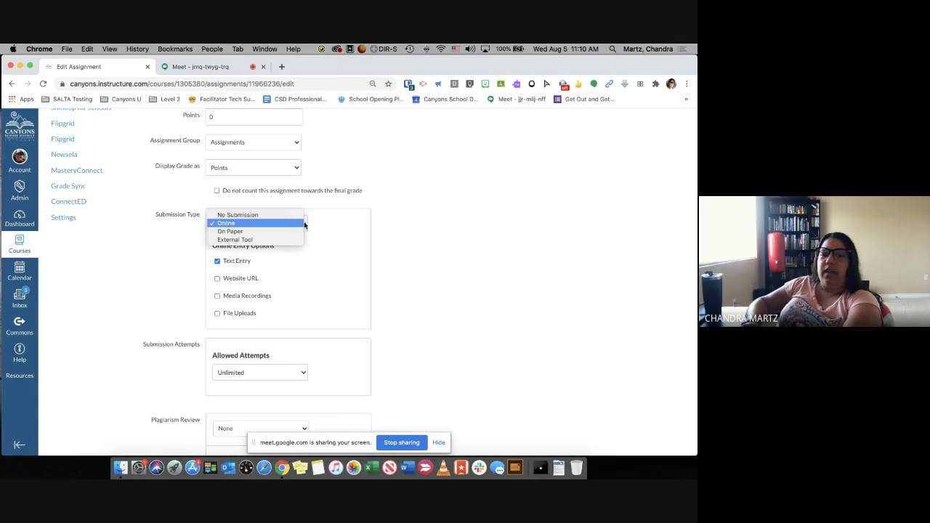
click(294, 214)
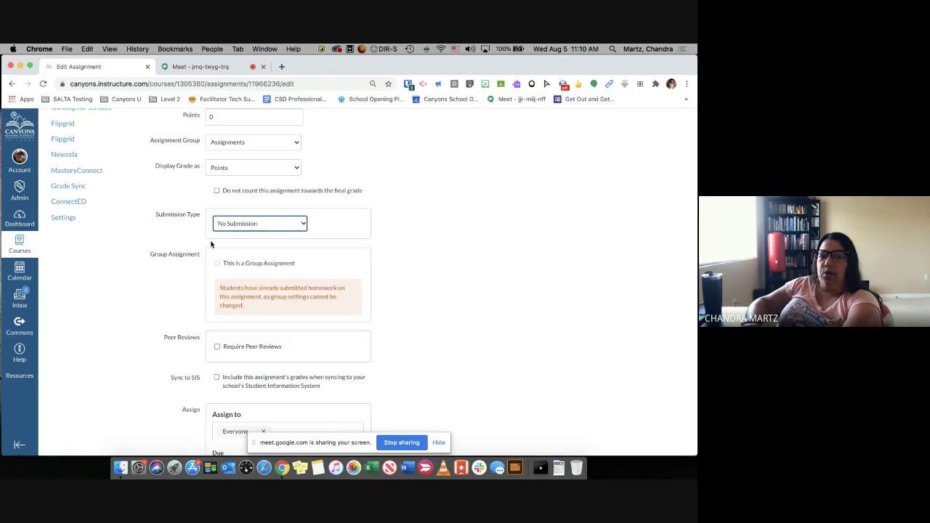
click(278, 226)
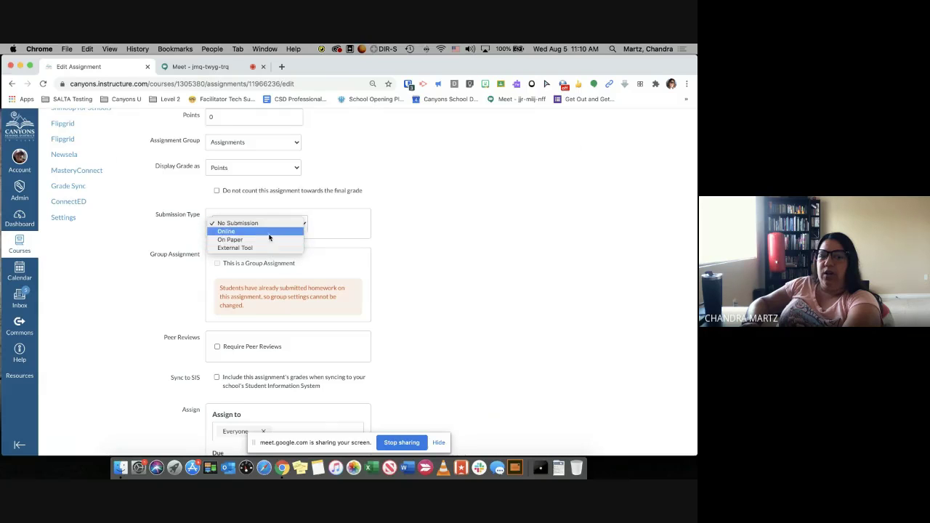
click(269, 232)
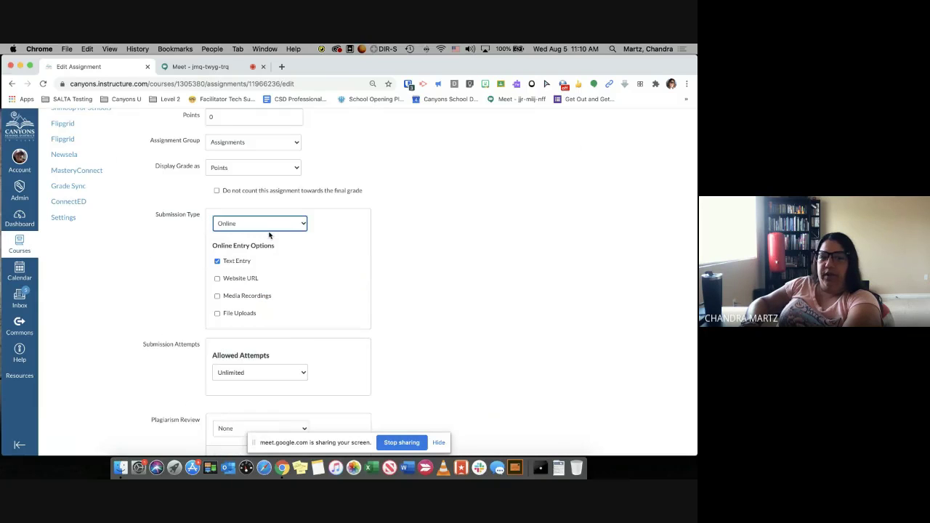
Keep Allowed Attempts at Unlimited and save the assignment's text-entry settings
scroll(240, 261, down, 3)
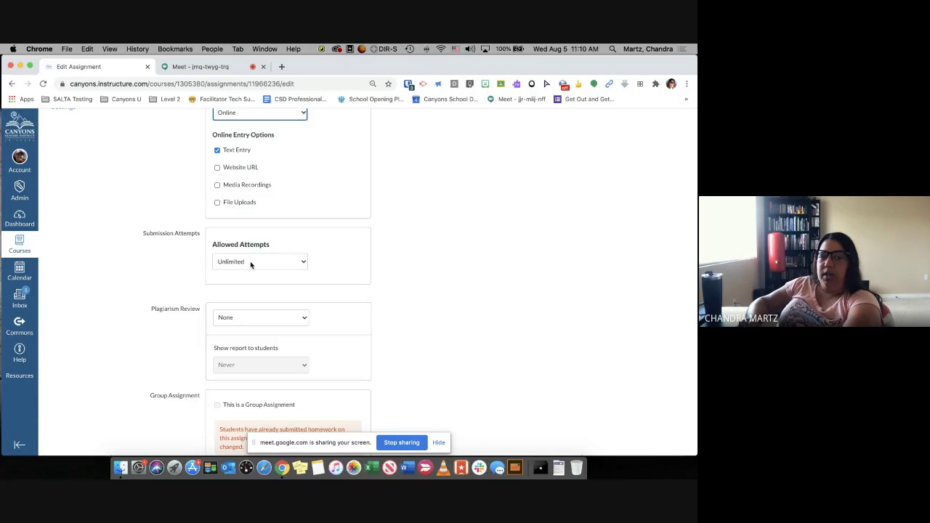
click(253, 263)
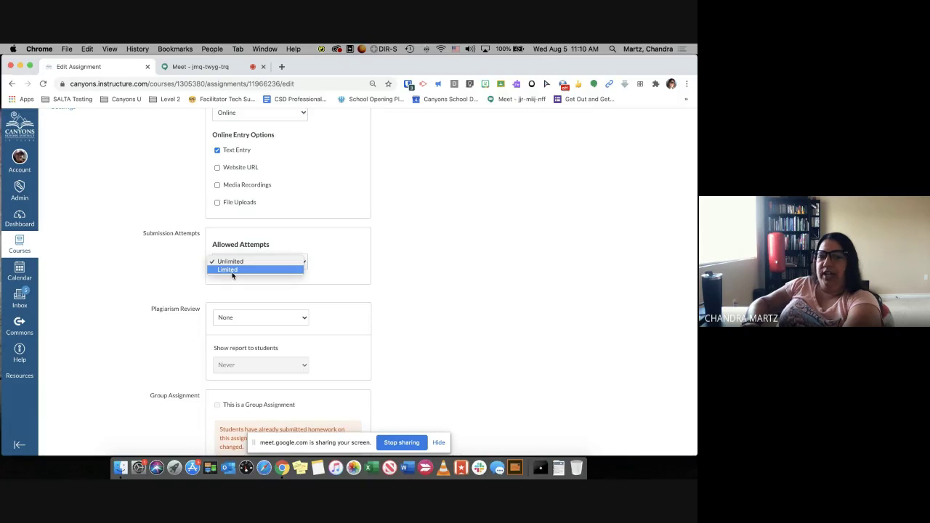
click(232, 274)
scroll(231, 273, down, 1)
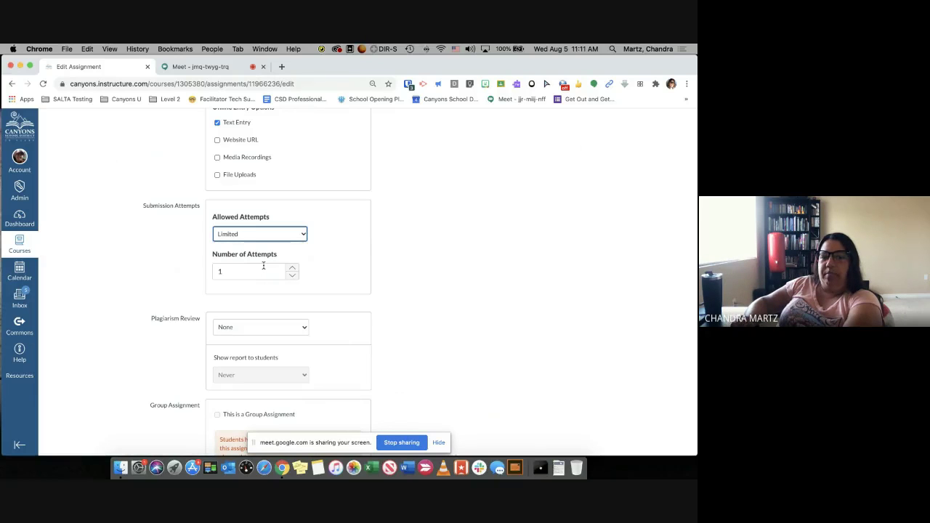
click(266, 233)
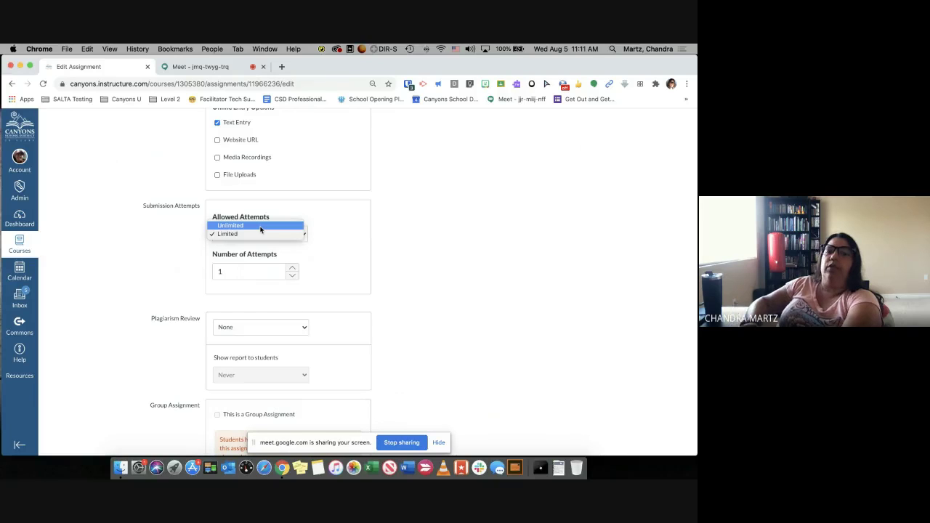
click(260, 226)
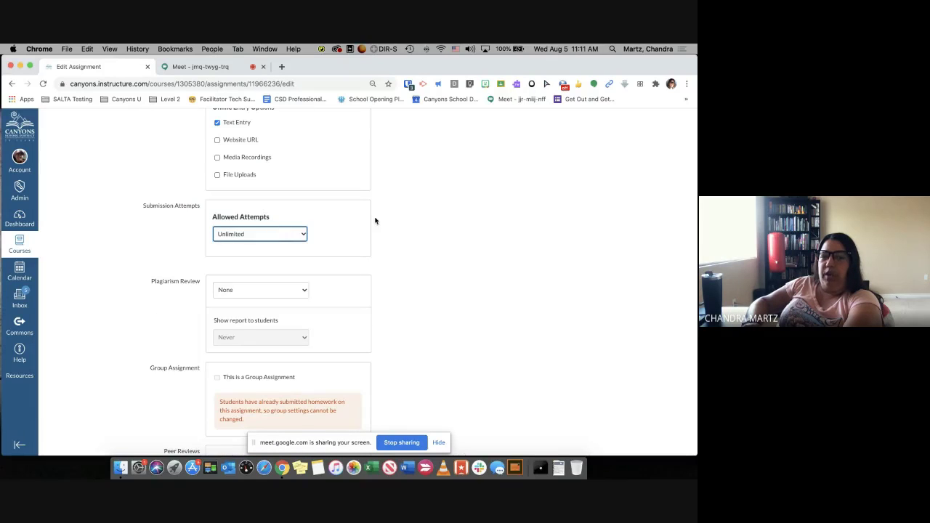
scroll(375, 221, down, 1)
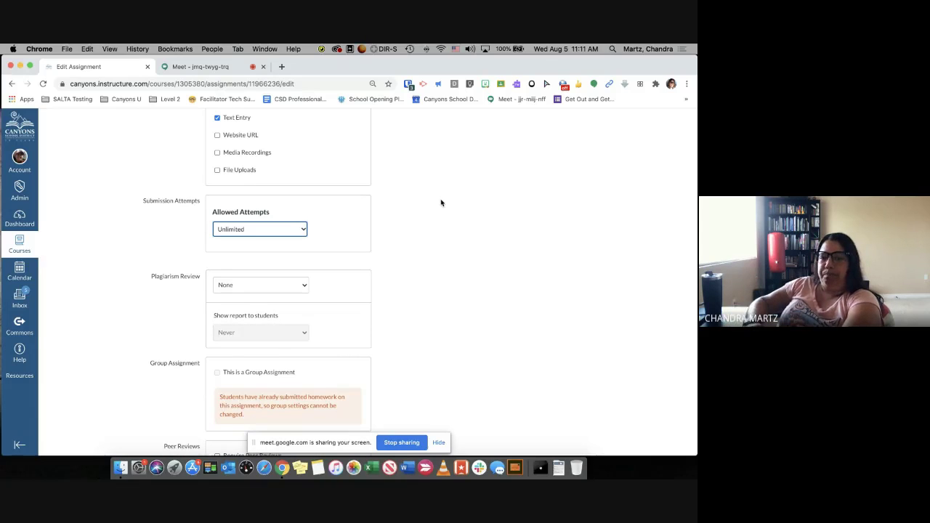
scroll(440, 203, down, 3)
scroll(440, 203, down, 4)
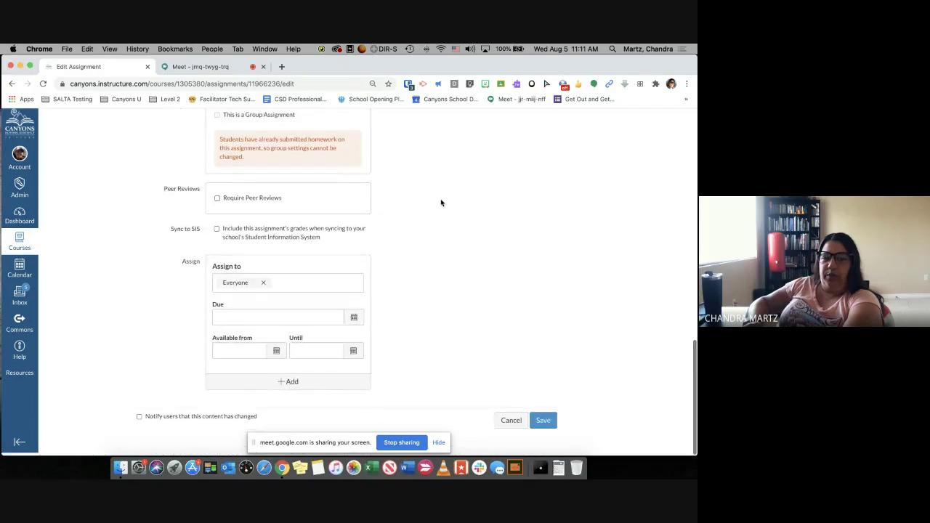
click(543, 423)
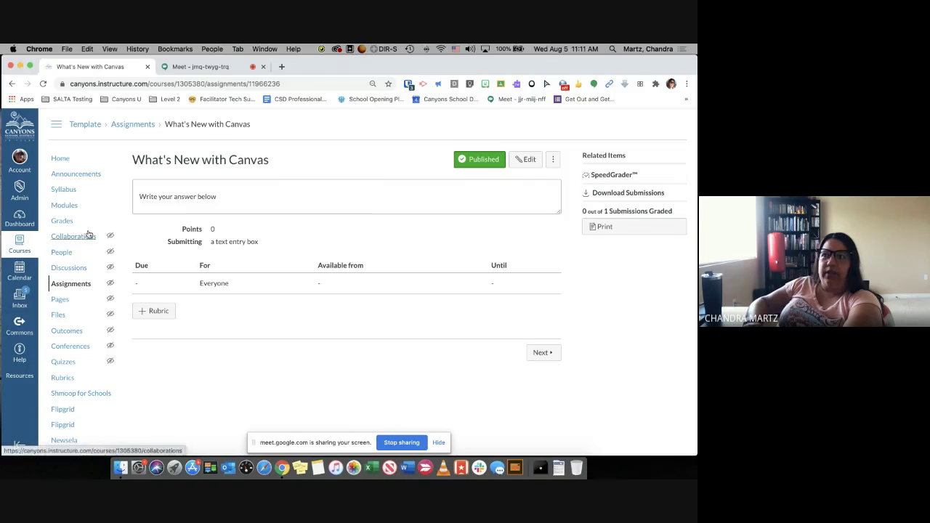
Open the Template Delete Later course Settings to view its Course Details
scroll(88, 233, down, 2)
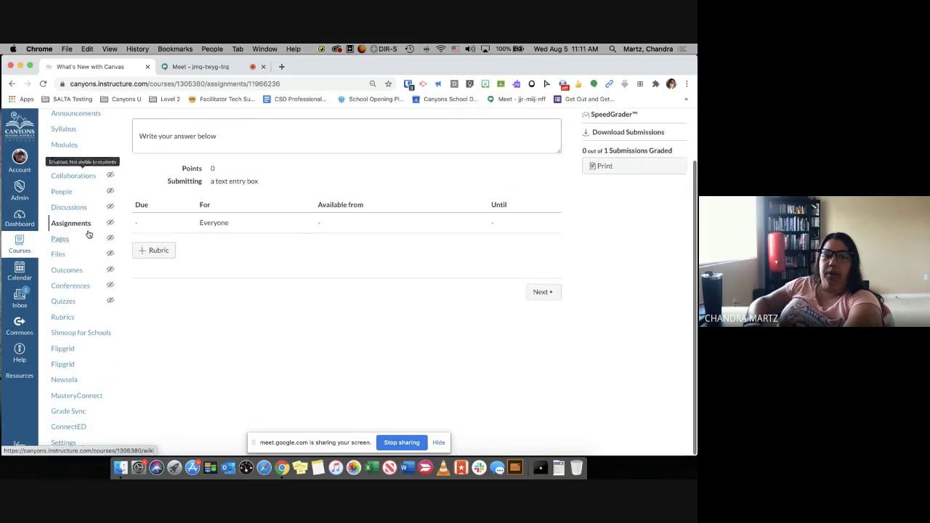
click(63, 444)
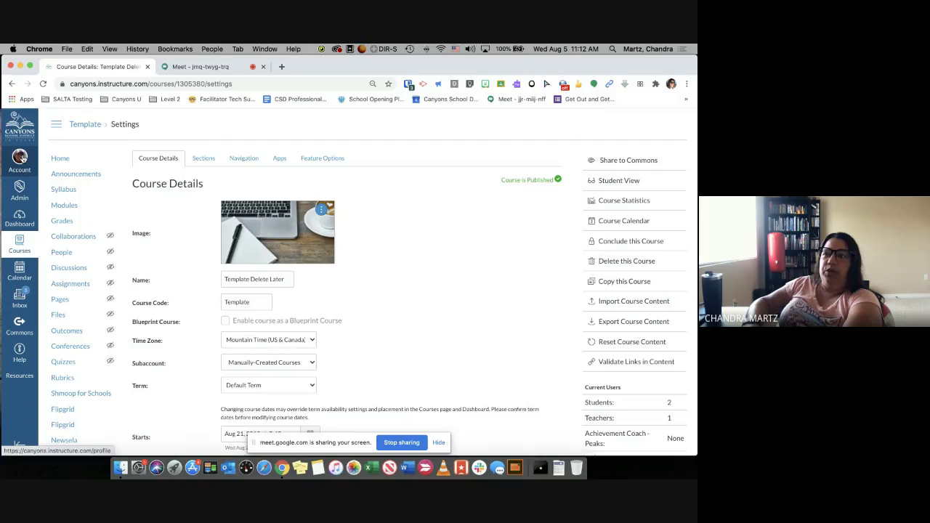
Edit your Canvas profile settings and save them with She/Her as the pronouns
click(21, 157)
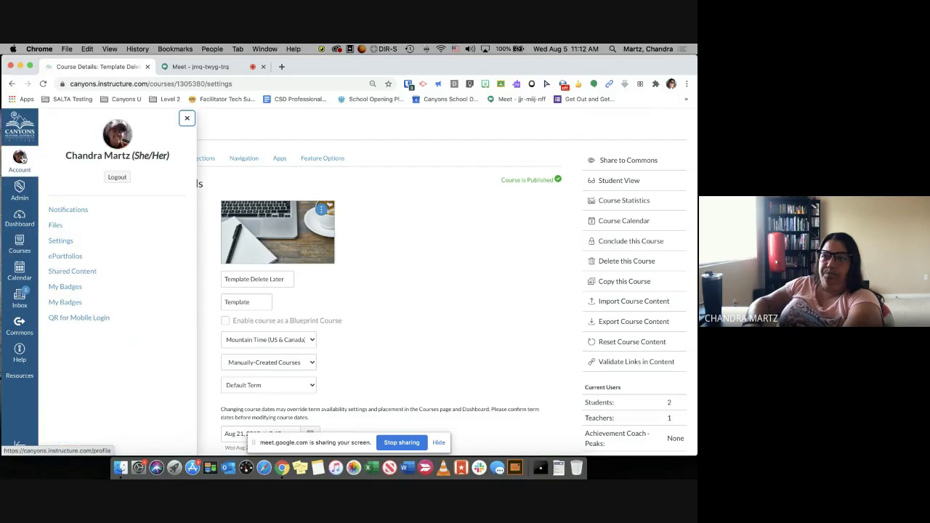
click(61, 241)
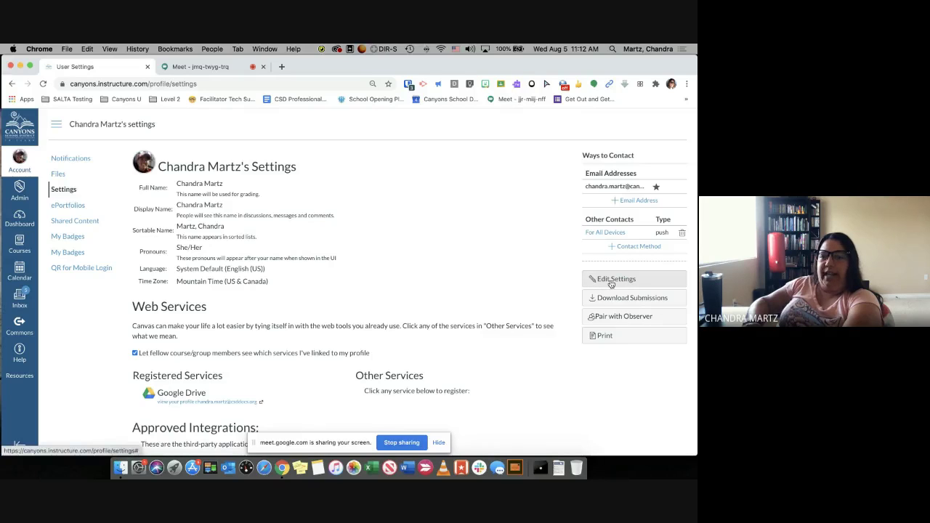
click(611, 280)
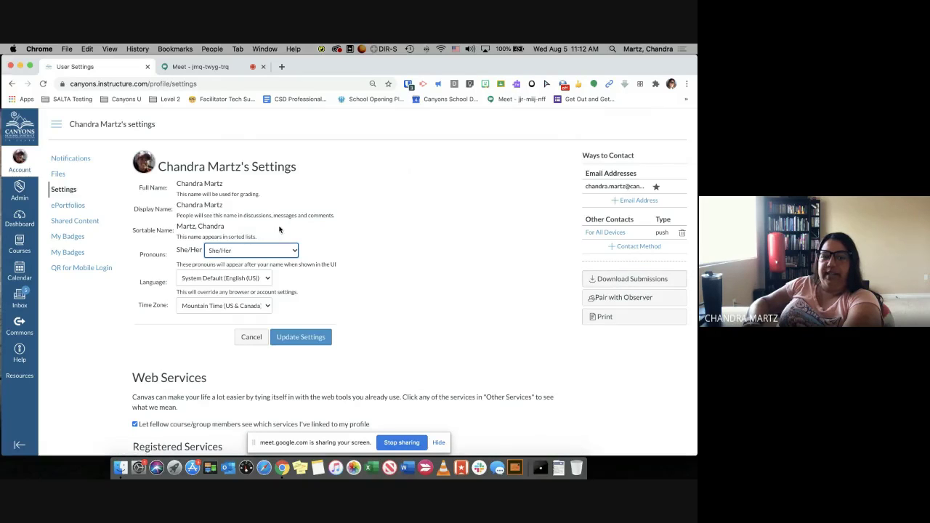
click(233, 257)
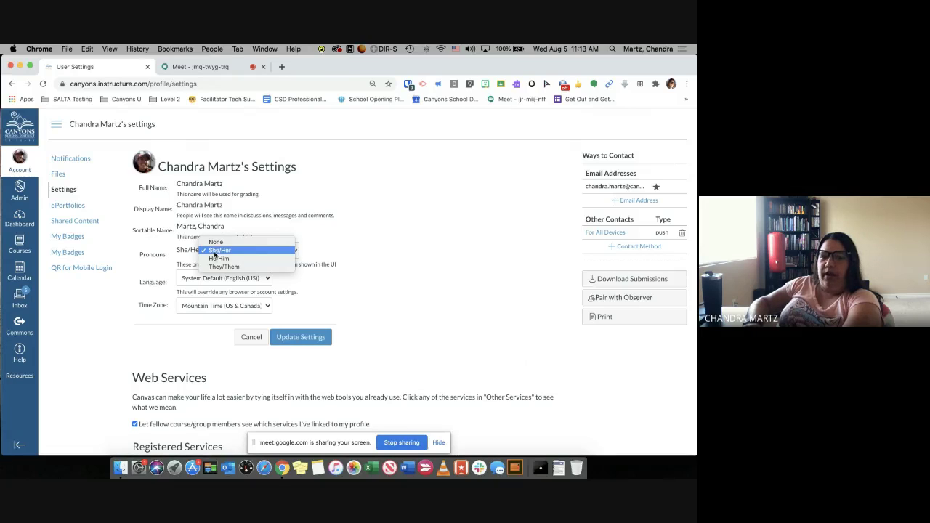
click(214, 251)
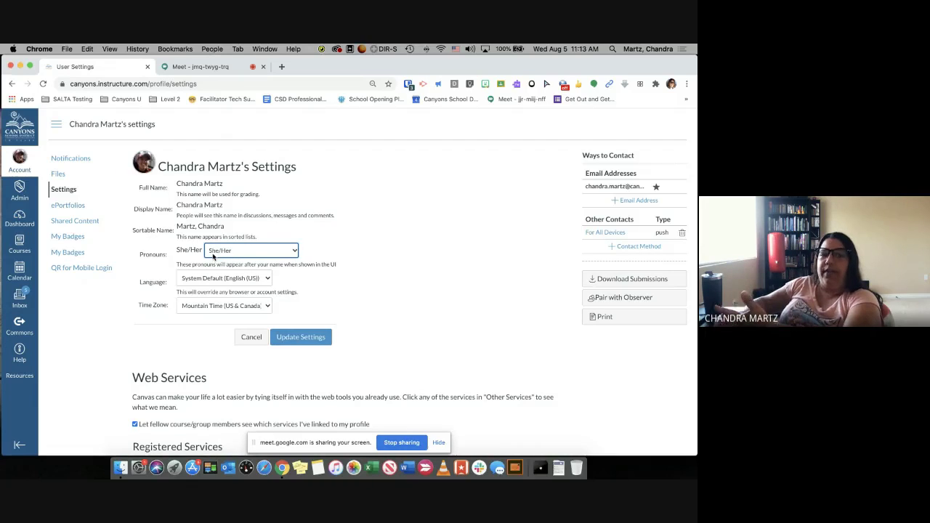
click(311, 340)
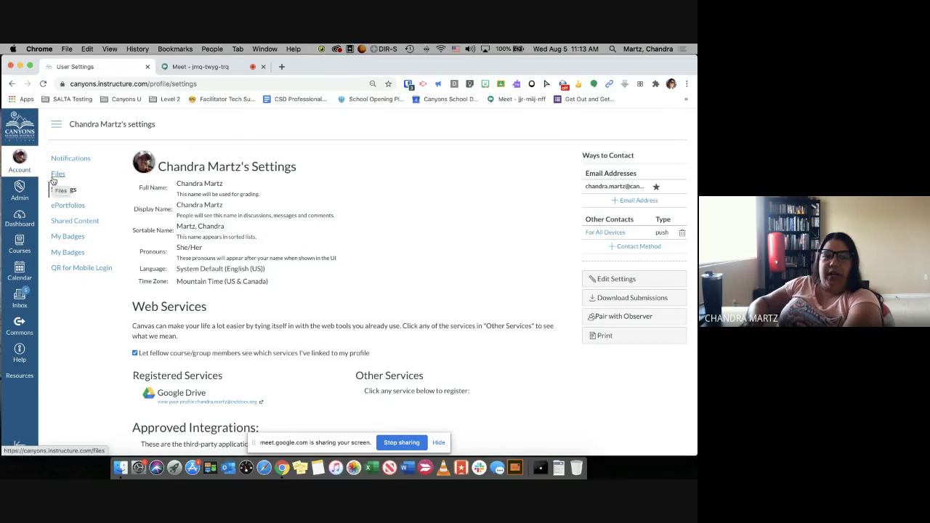
Open the Template Delete Later course from the Dashboard
click(22, 216)
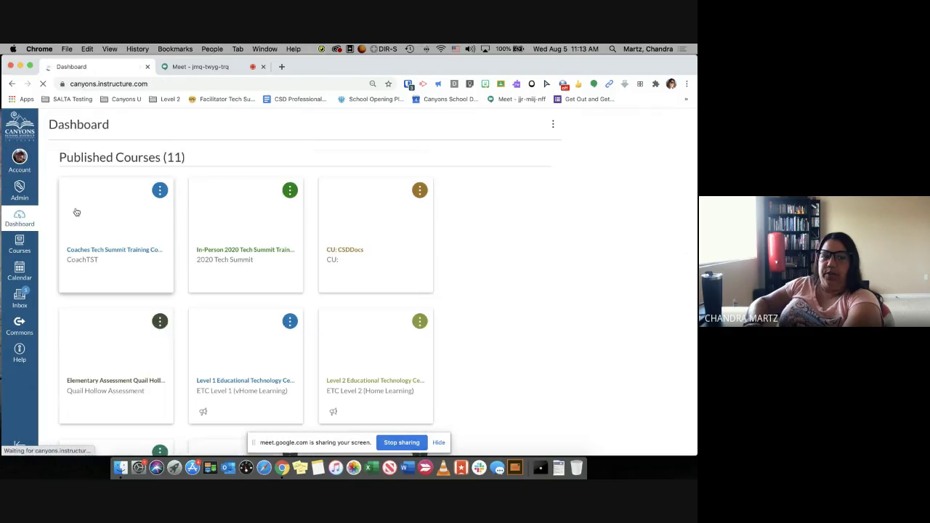
scroll(76, 211, down, 5)
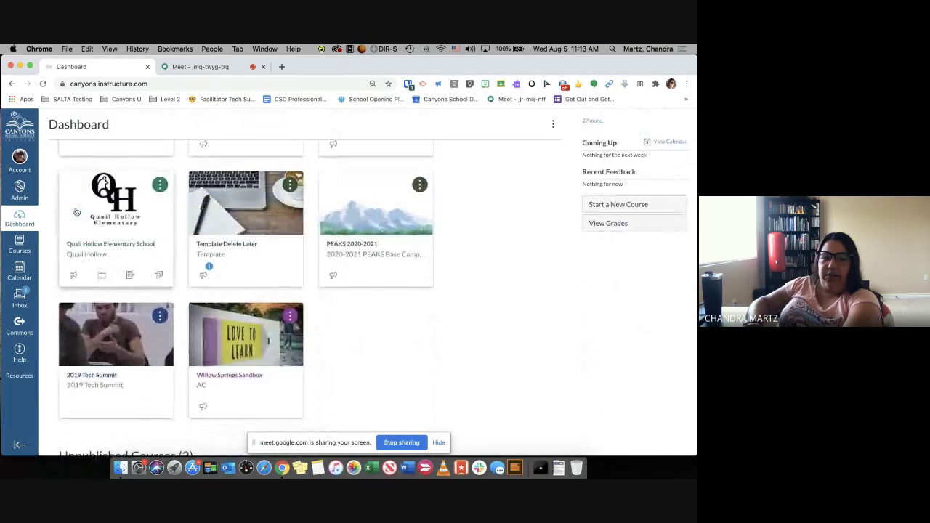
scroll(216, 297, up, 1)
click(216, 297)
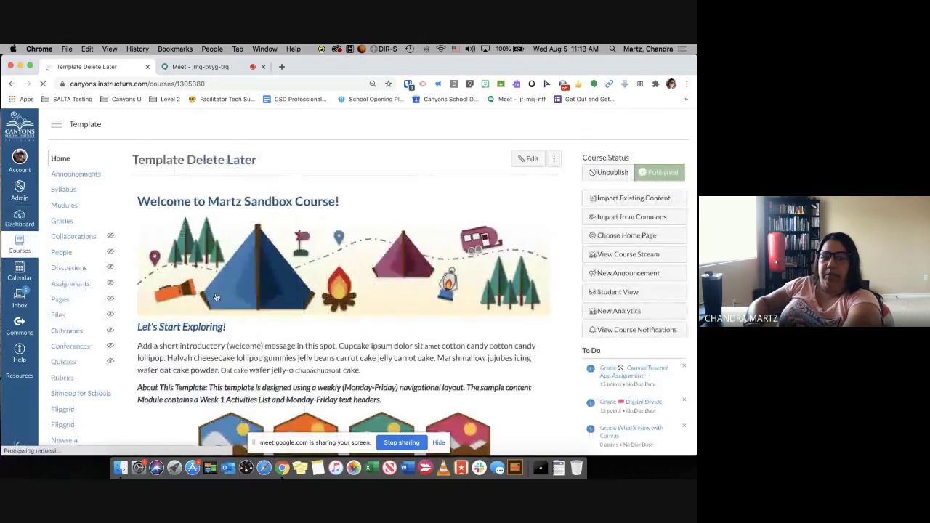
Highlight the opening of the 'Let's Start Exploring!' welcome paragraph
scroll(216, 297, down, 3)
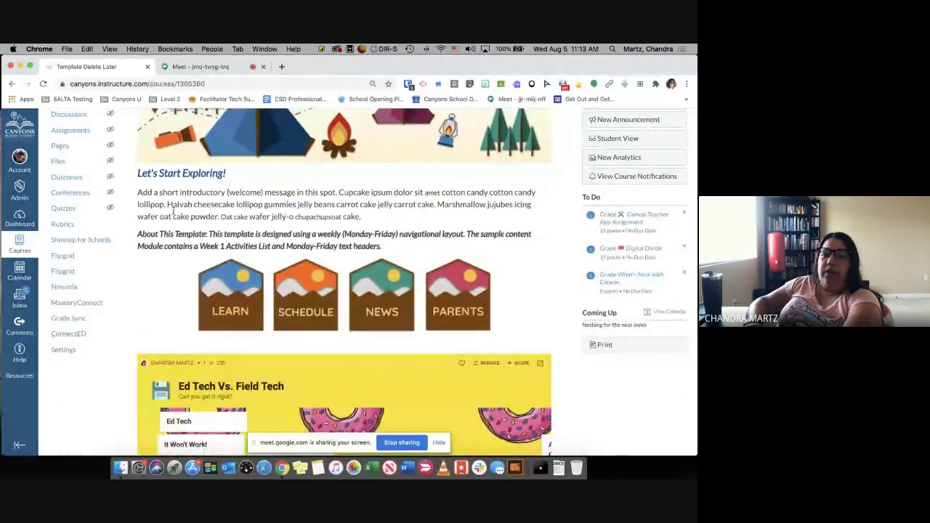
drag(142, 193, 227, 200)
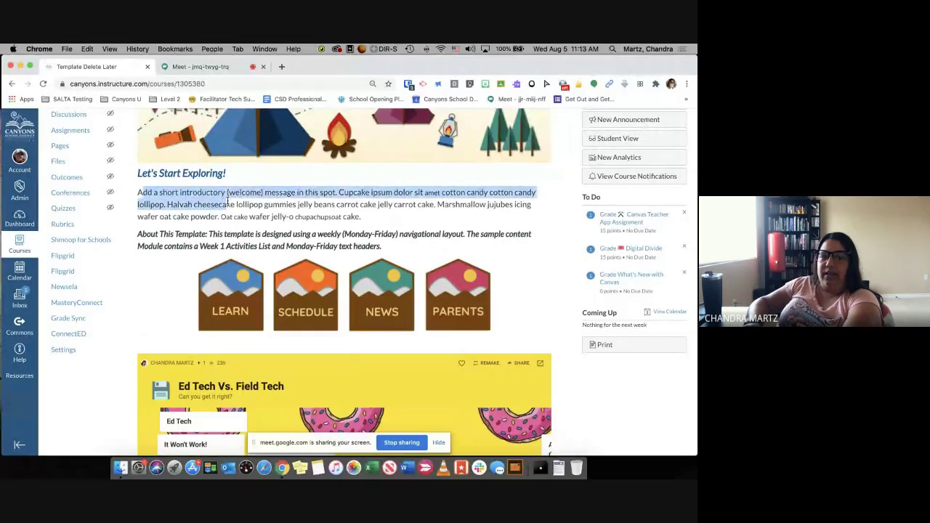
scroll(199, 201, up, 1)
click(134, 210)
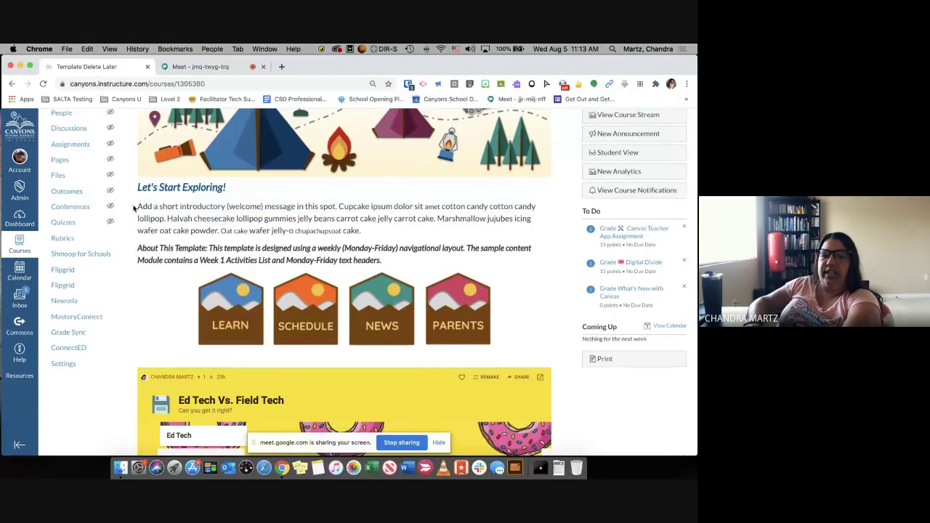
drag(139, 207, 191, 218)
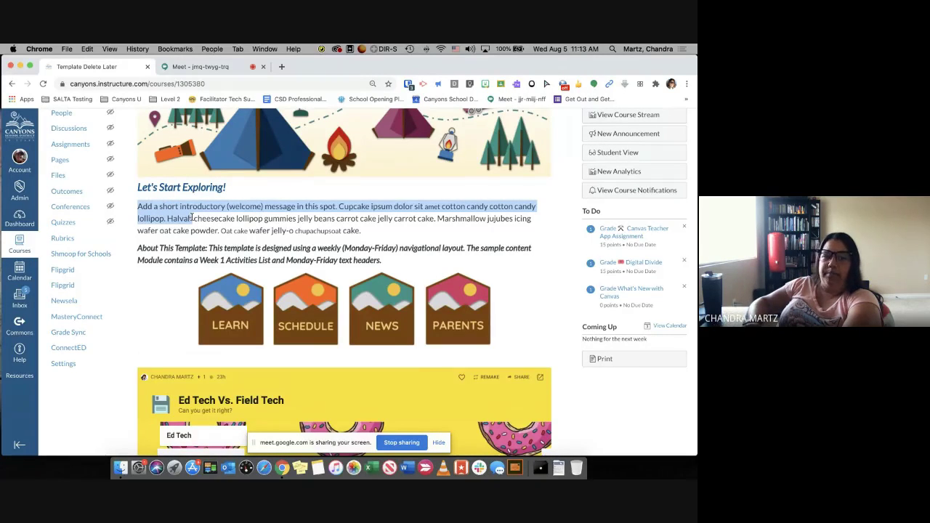
Enable and confirm Canvas Elementary Theming in the Template course's Feature Options
click(61, 364)
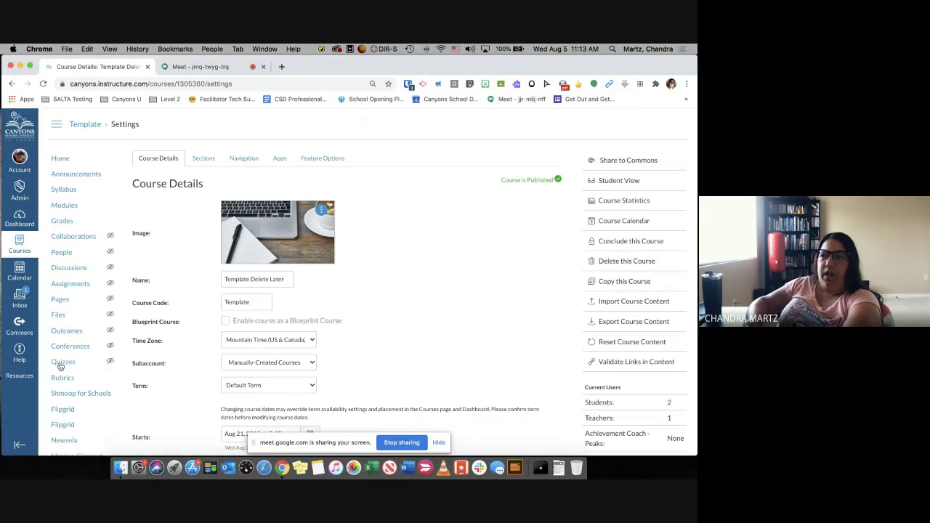
click(323, 158)
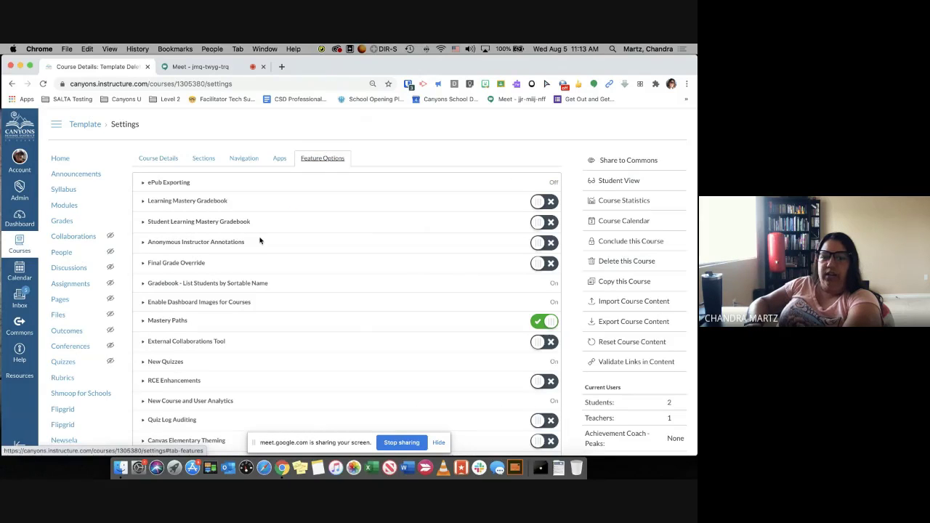
scroll(259, 240, down, 3)
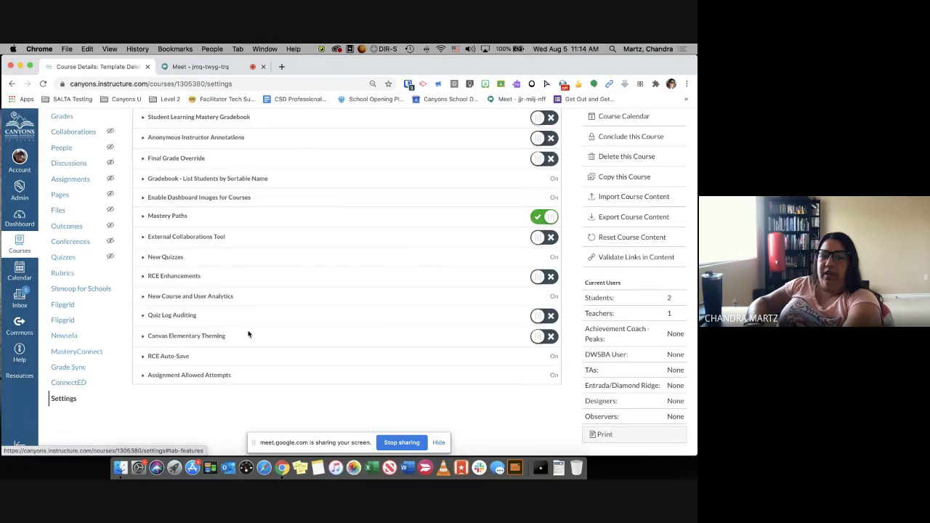
click(545, 337)
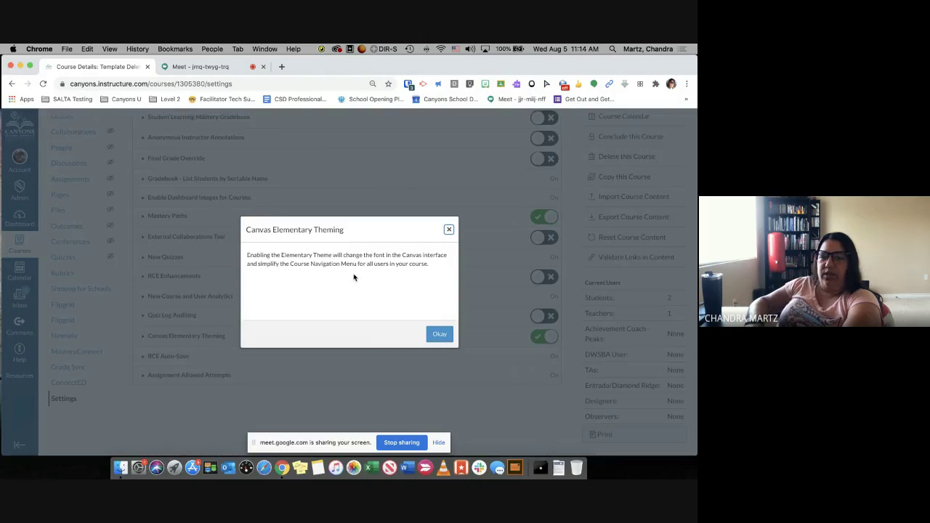
click(437, 336)
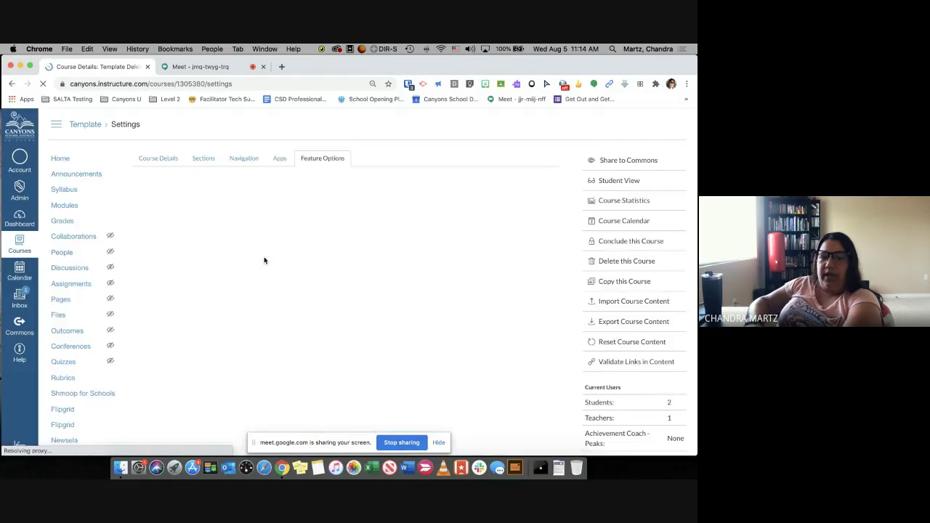
scroll(167, 256, up, 3)
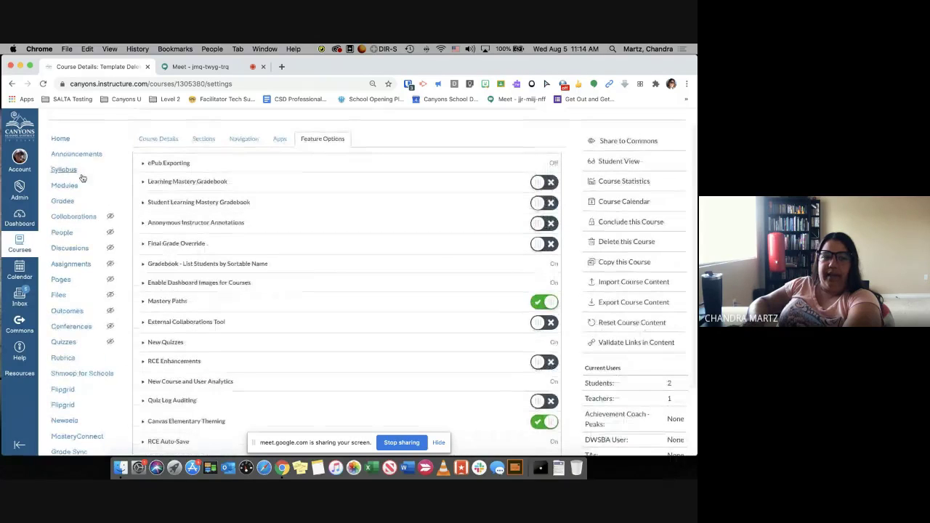
Open the Template course home page and read through the sandbox course welcome text
click(62, 140)
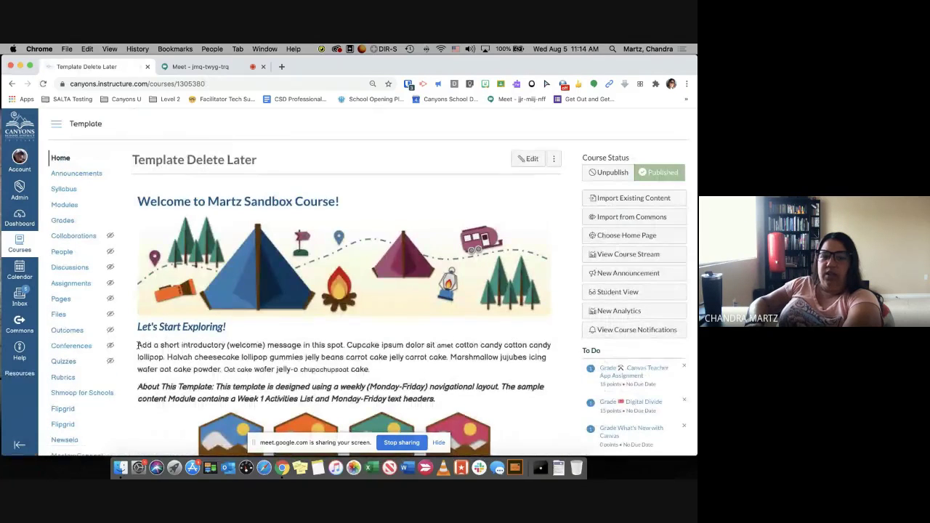
drag(138, 346, 234, 358)
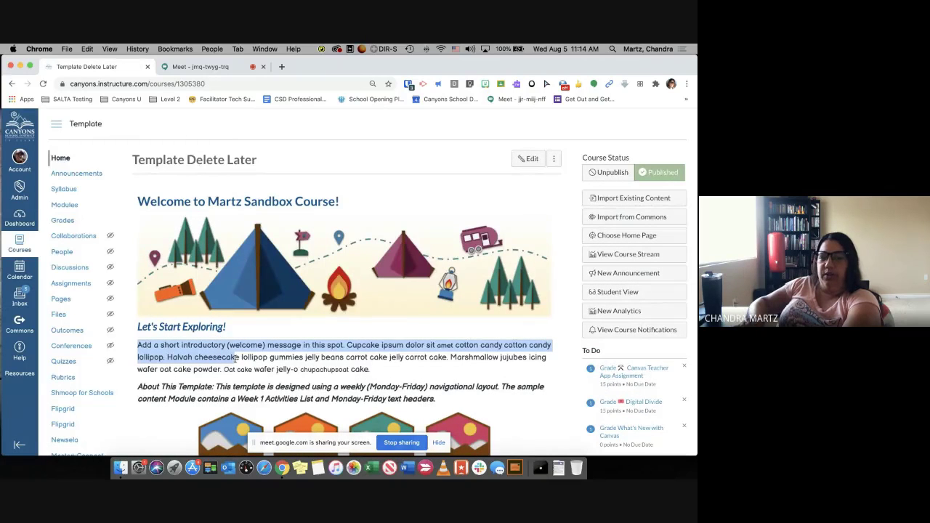
scroll(236, 357, down, 1)
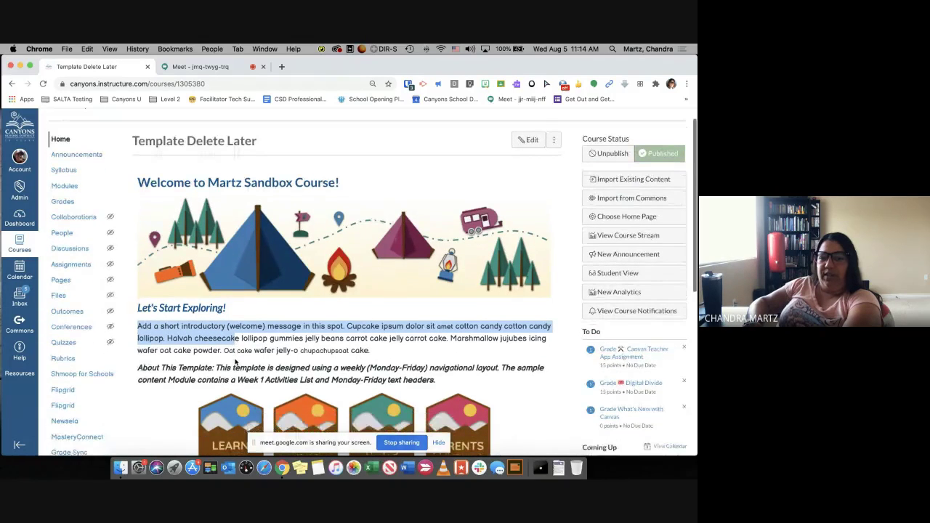
scroll(235, 361, down, 1)
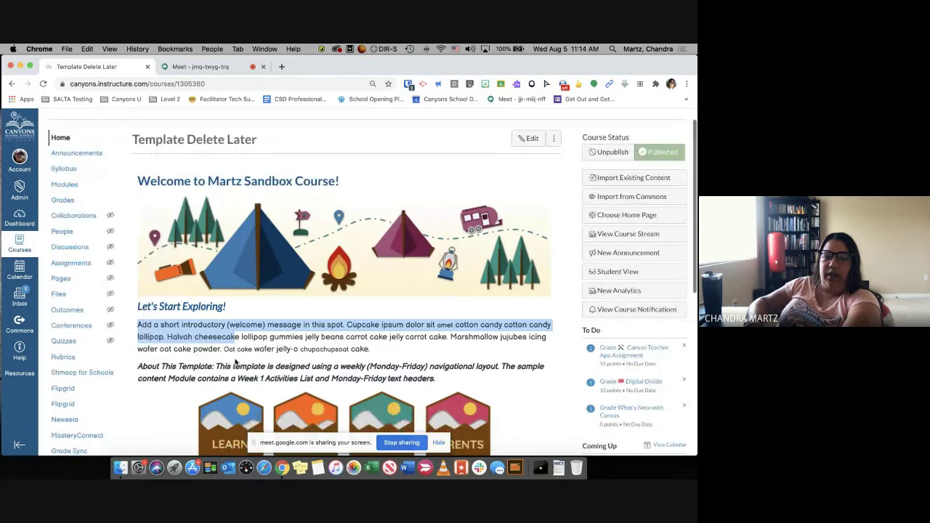
scroll(234, 361, down, 3)
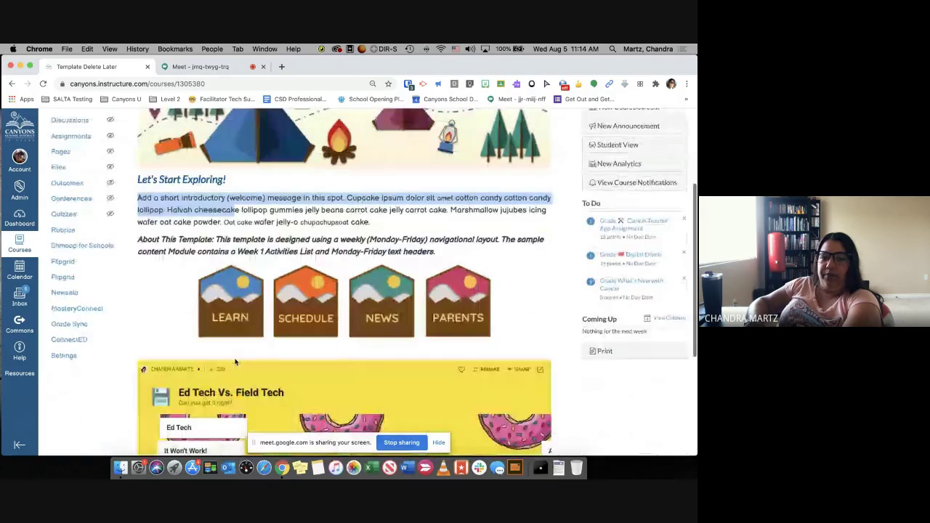
scroll(189, 259, up, 2)
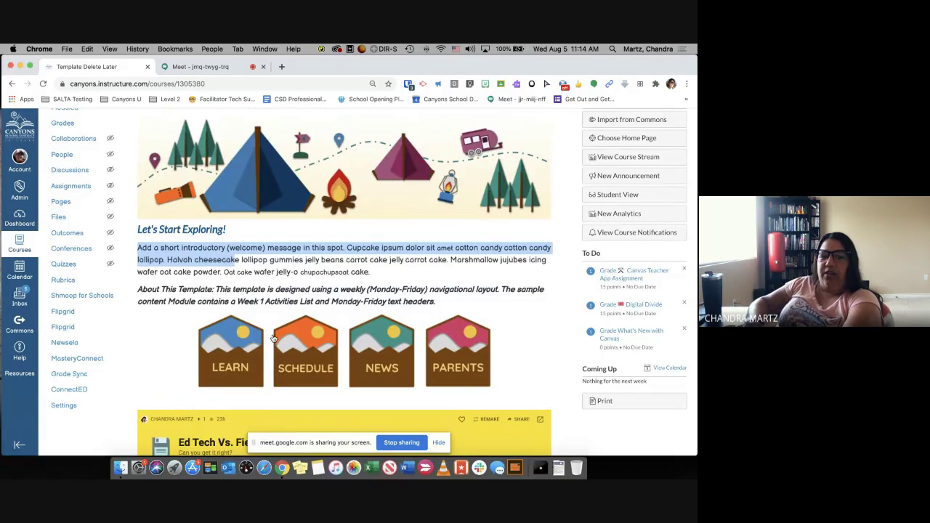
scroll(272, 337, up, 2)
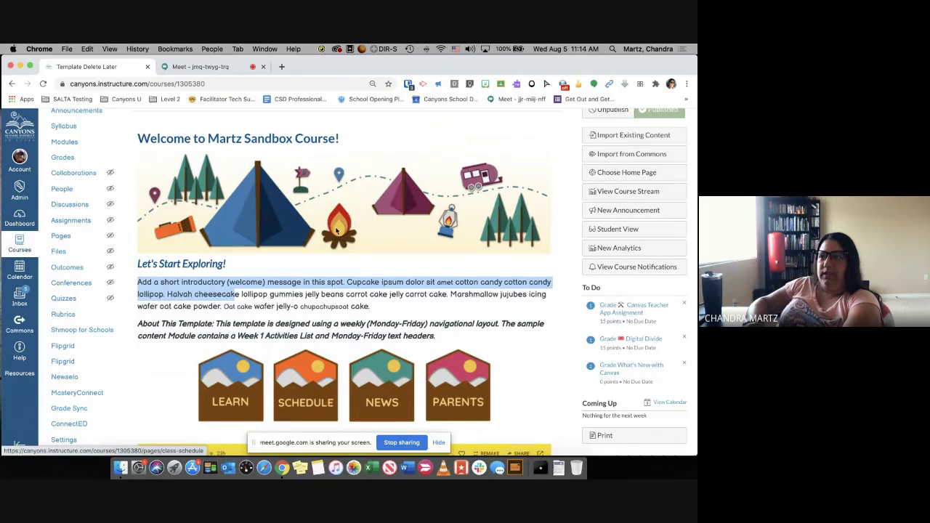
click(250, 305)
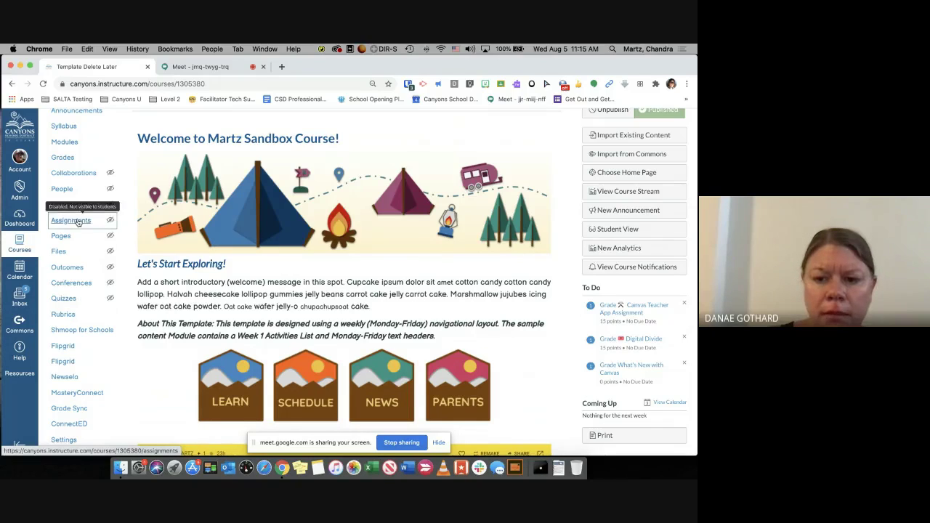
Go to the Assignments page and show the extra options menu beside + Assignment
click(80, 221)
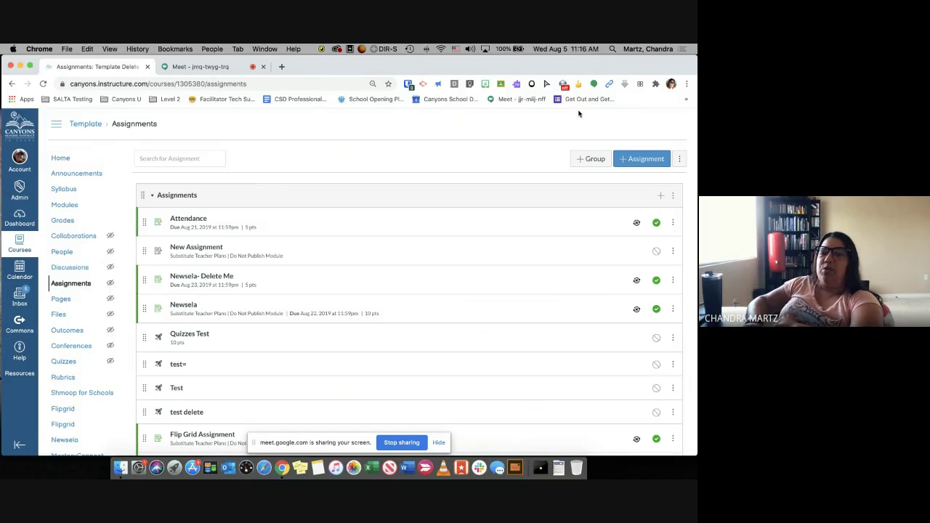
click(681, 160)
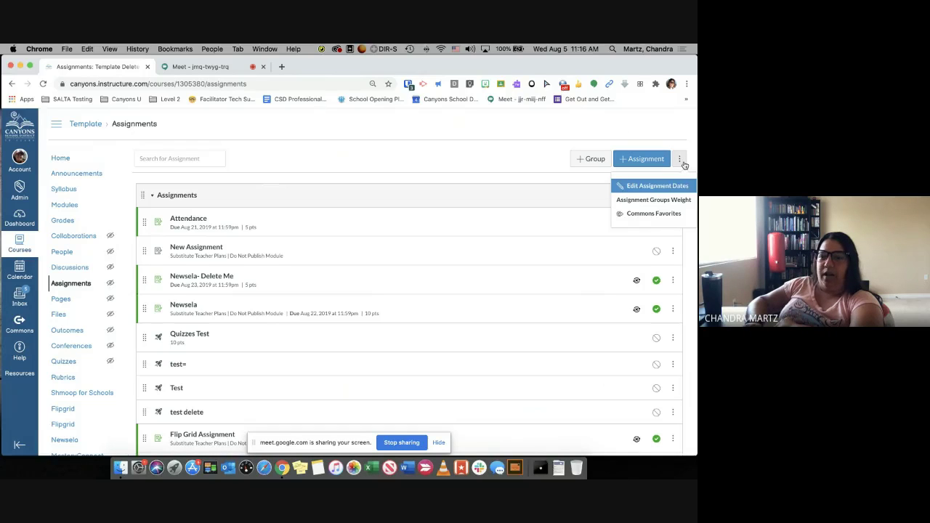
click(365, 138)
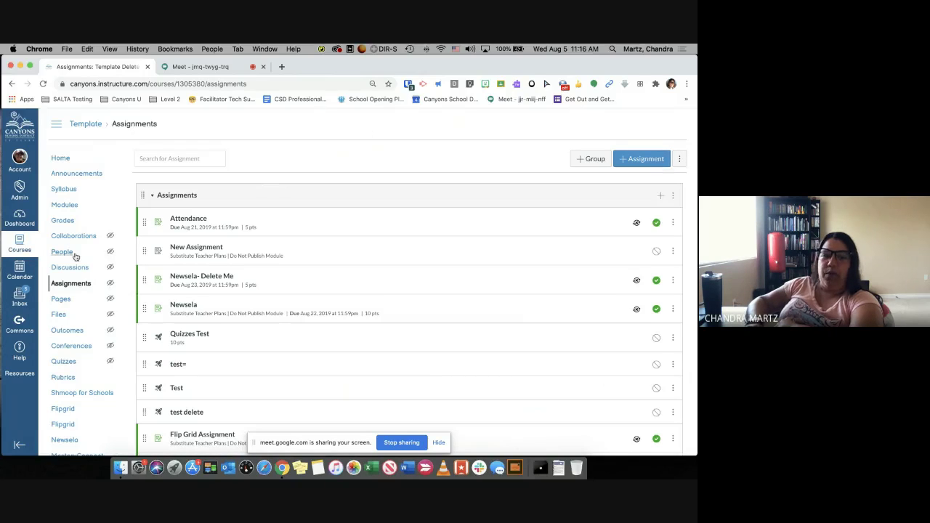
drag(72, 267, 87, 287)
click(681, 159)
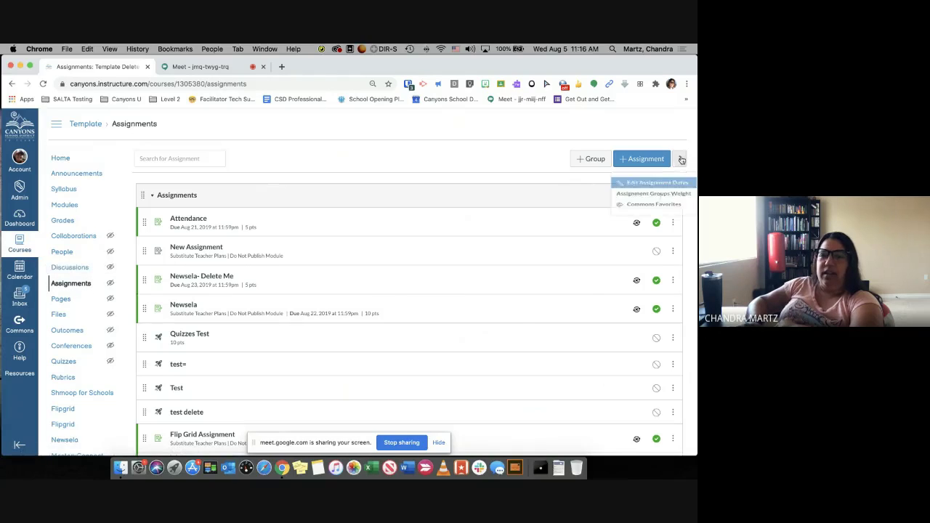
Open Edit Assignment Dates and review each assignment's Due At, Available From and Until dates
click(650, 187)
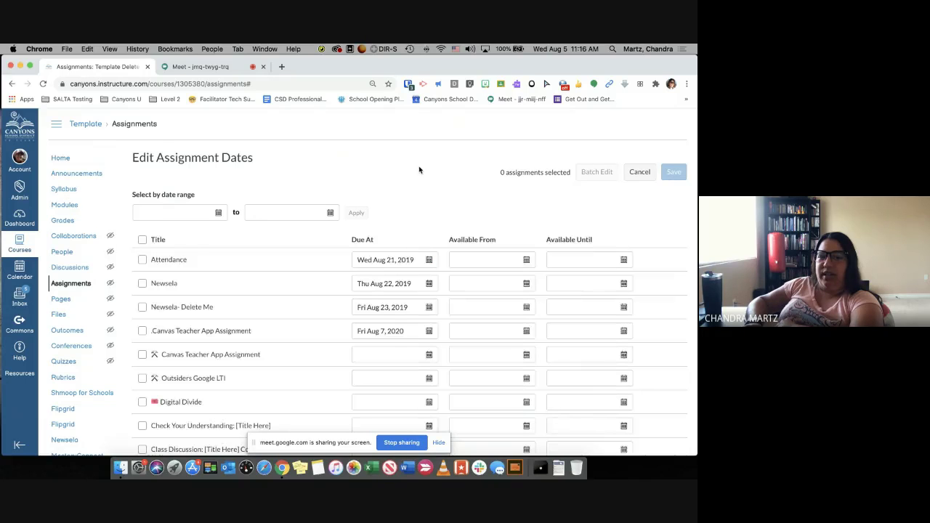
scroll(419, 170, down, 2)
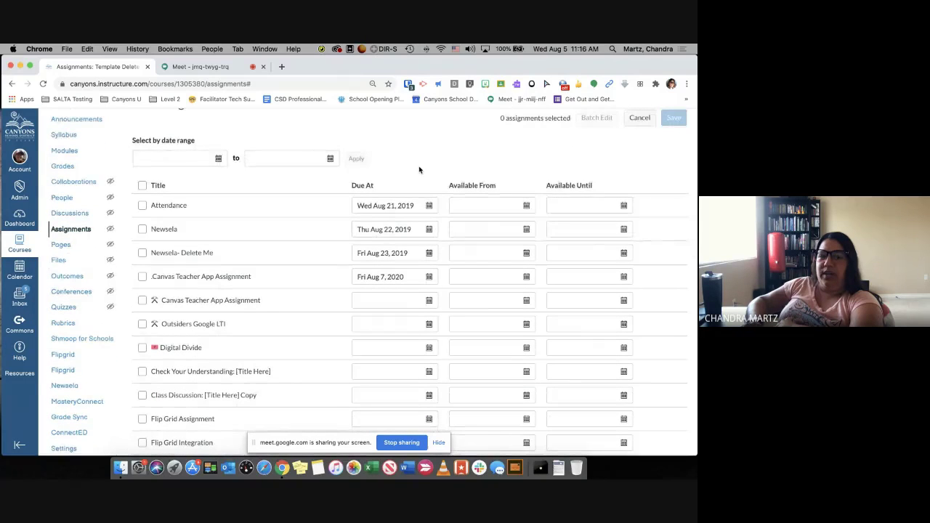
scroll(418, 170, down, 1)
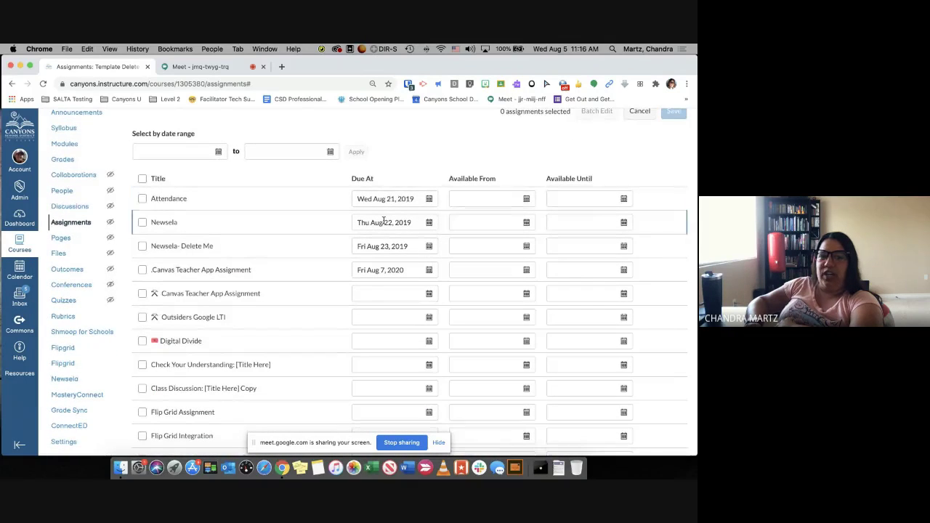
scroll(385, 246, down, 2)
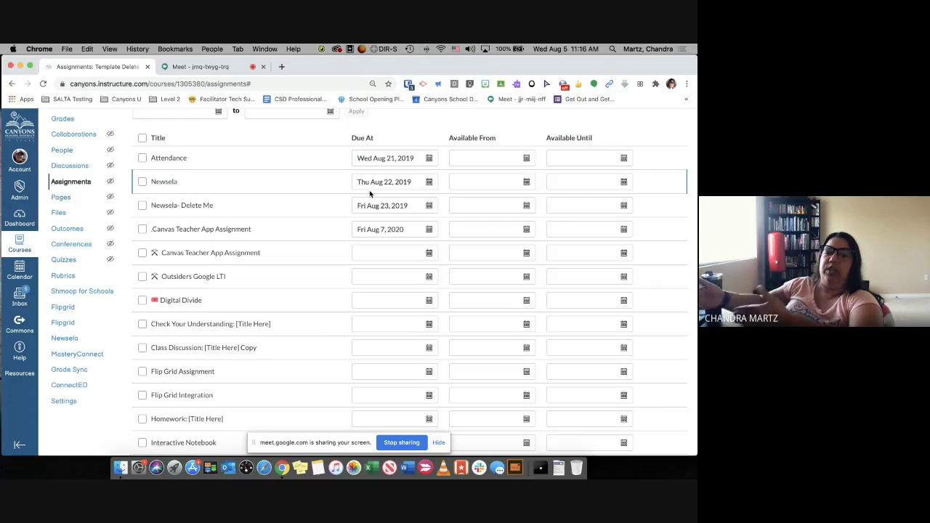
scroll(370, 193, down, 1)
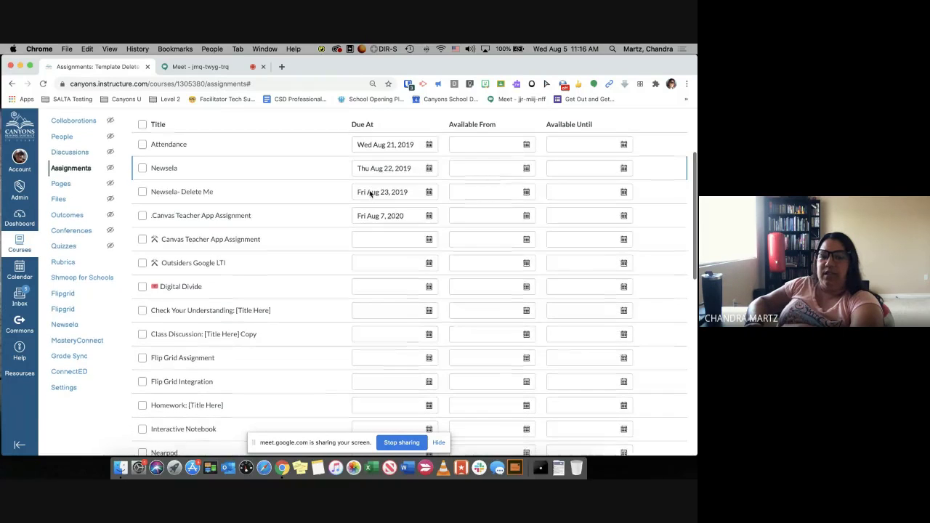
scroll(369, 193, up, 2)
scroll(370, 193, up, 2)
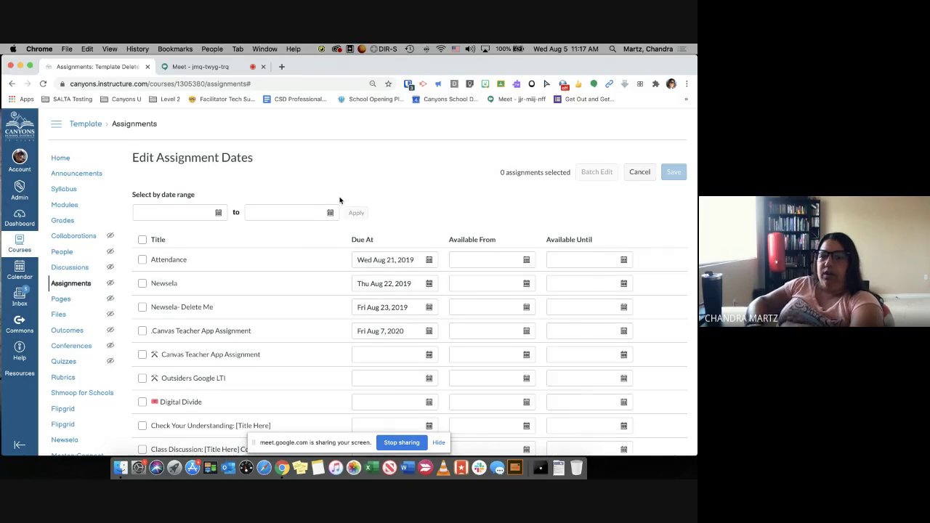
scroll(339, 200, down, 1)
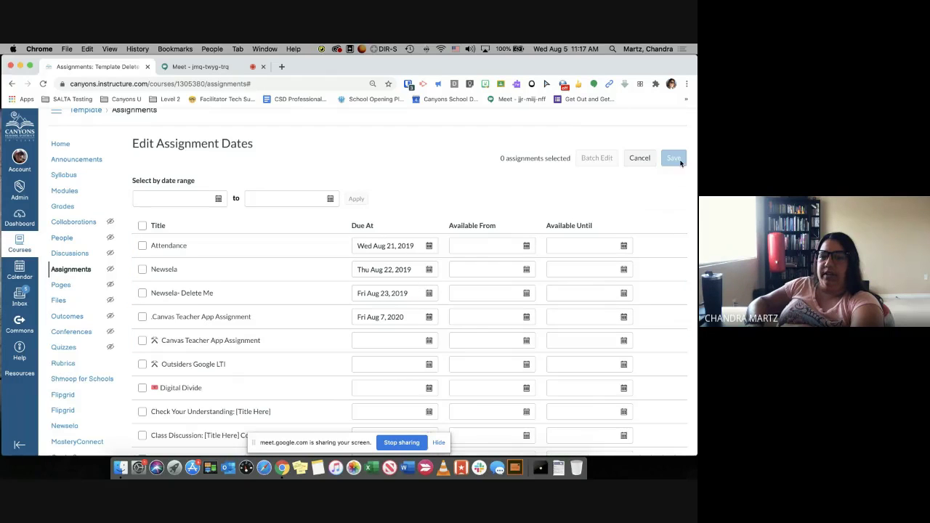
Batch-shift Attendance, Newsela and Newsela- Delete Me forward by 1 day
click(142, 266)
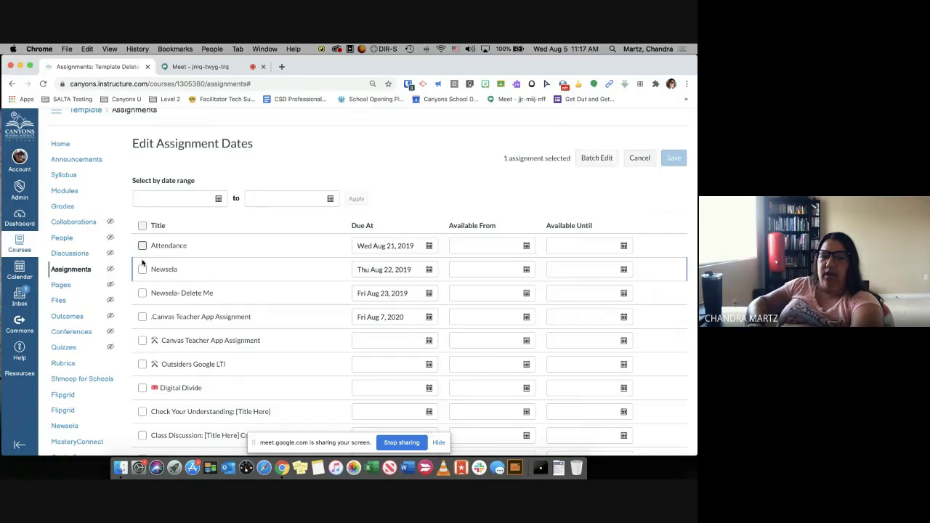
click(143, 246)
click(143, 269)
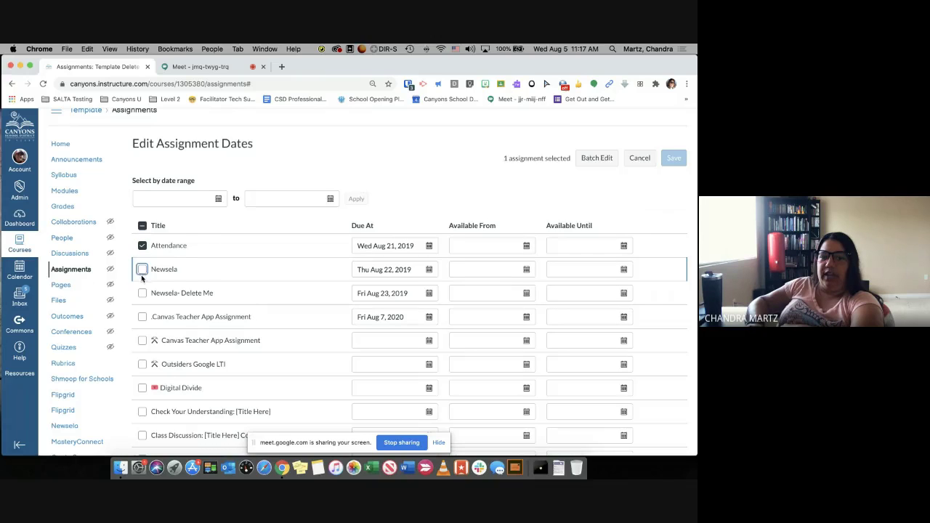
click(142, 268)
click(142, 293)
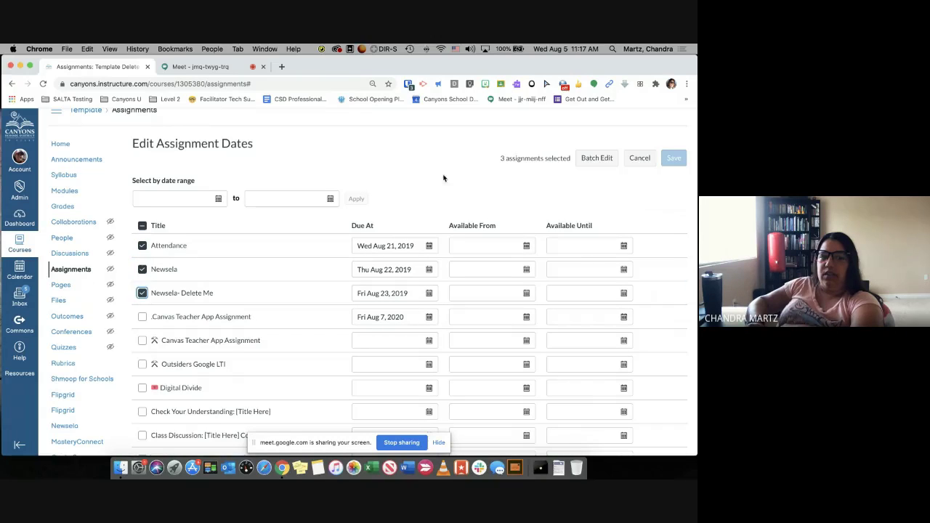
click(589, 158)
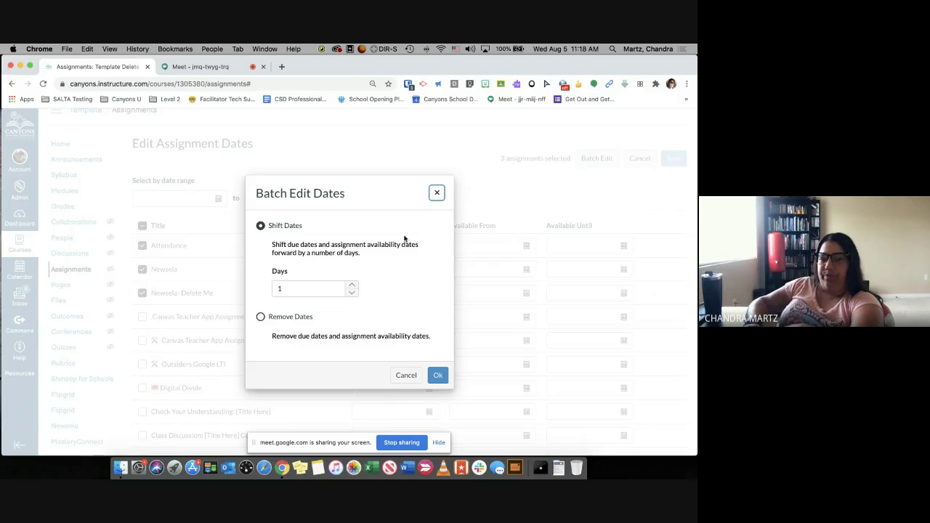
click(438, 375)
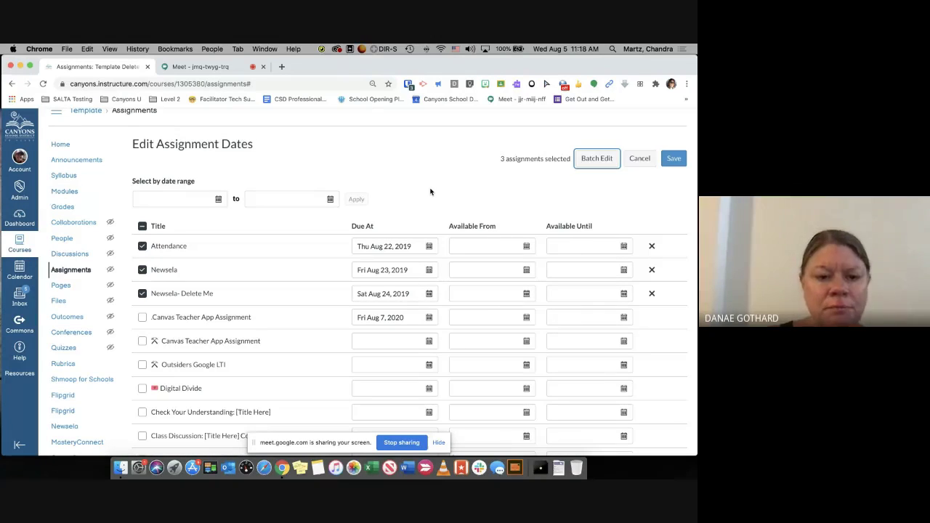
Return to the Assignments list and open The Digital Divide's actions menu
click(75, 269)
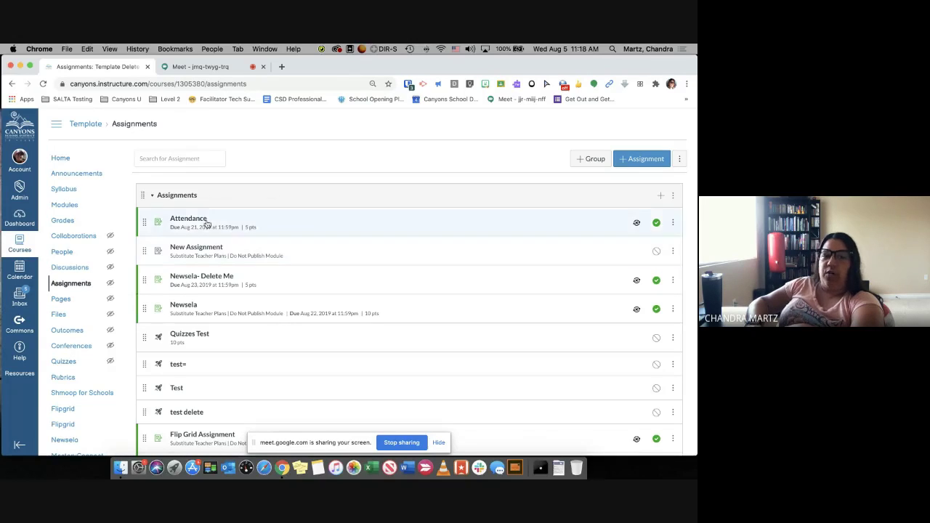
scroll(222, 267, down, 1)
scroll(221, 267, down, 2)
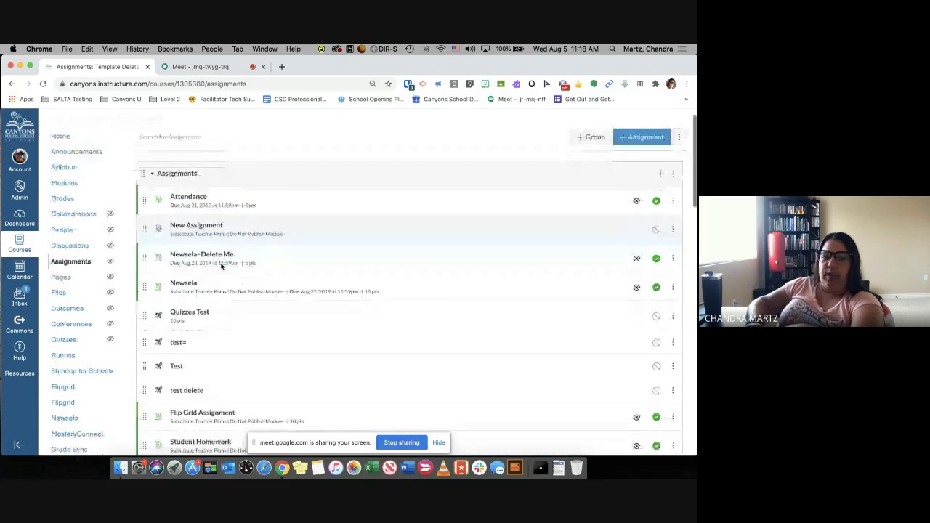
scroll(205, 331, down, 5)
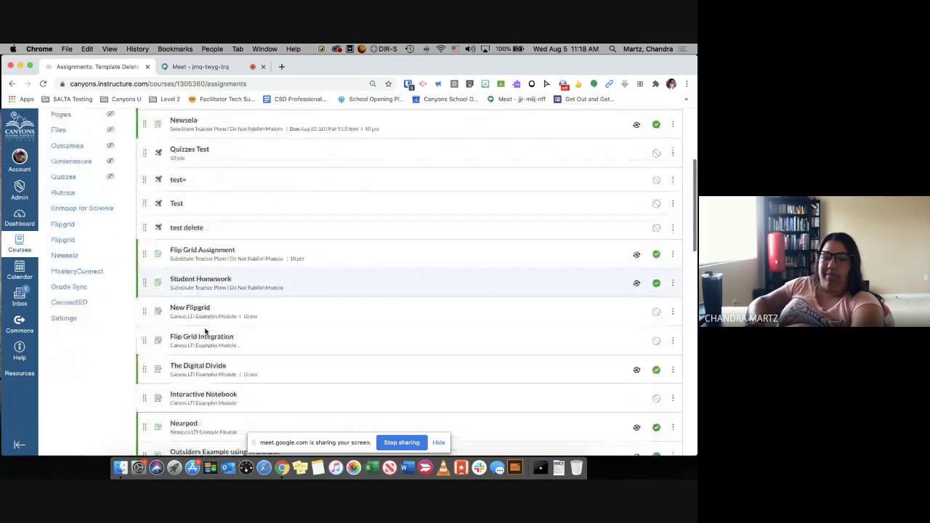
scroll(205, 330, down, 2)
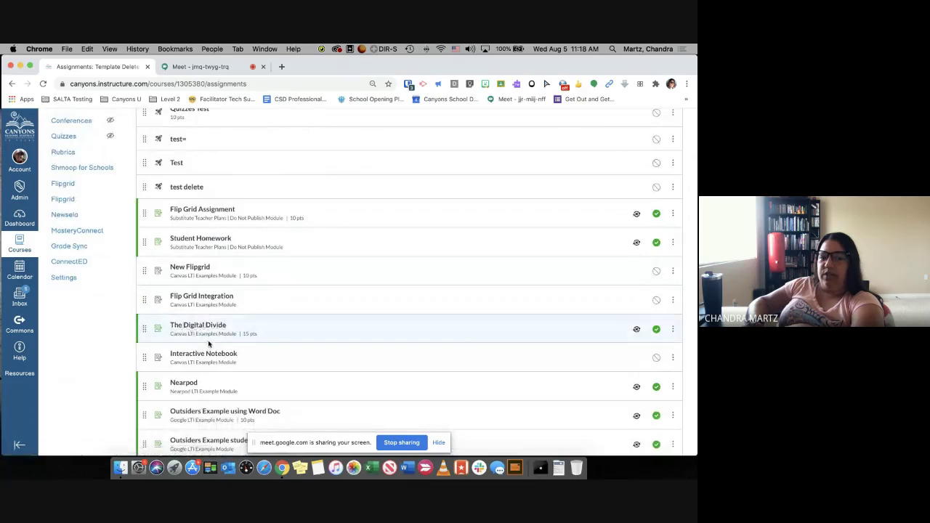
click(674, 331)
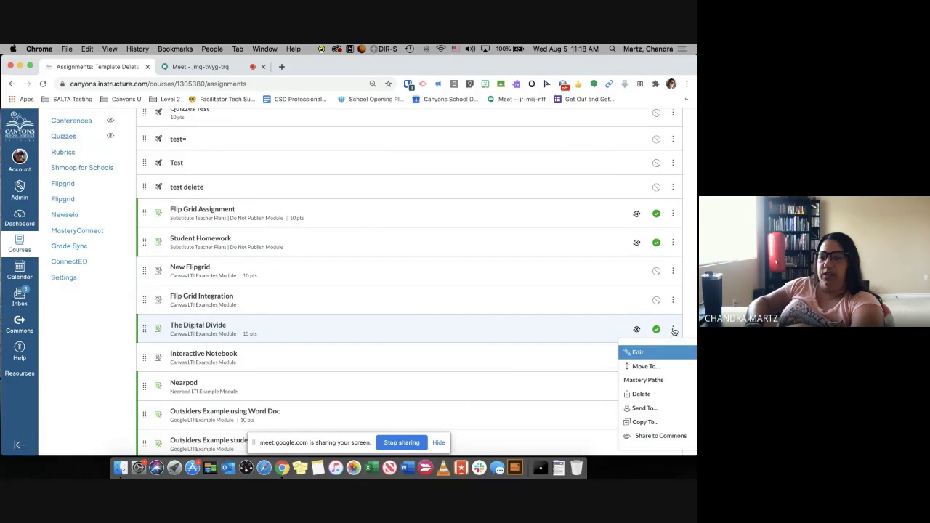
scroll(645, 385, down, 4)
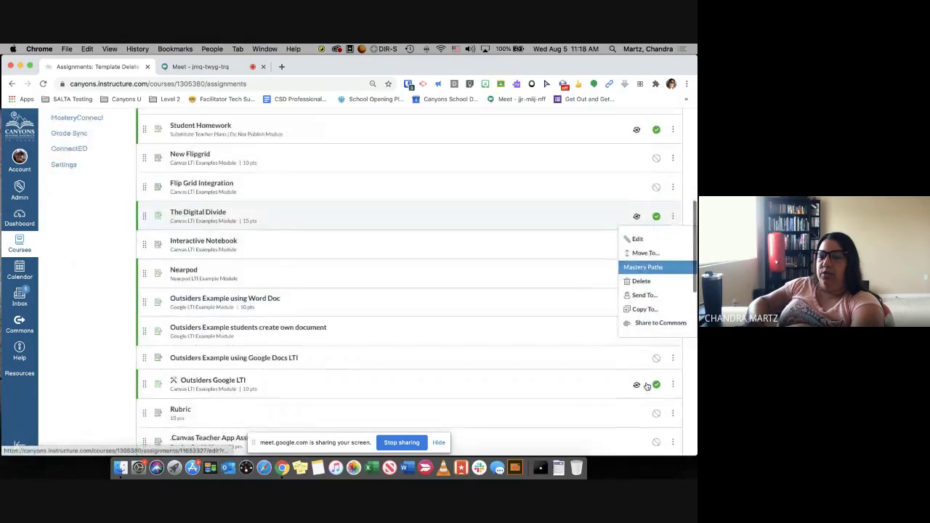
scroll(647, 385, down, 2)
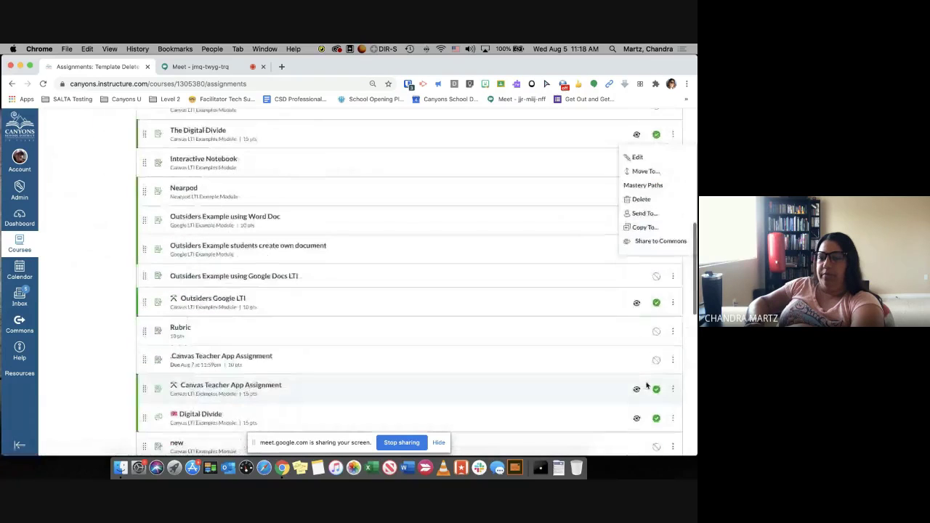
Pick a colleague as recipient for The Digital Divide, then close Send To without sending
click(648, 213)
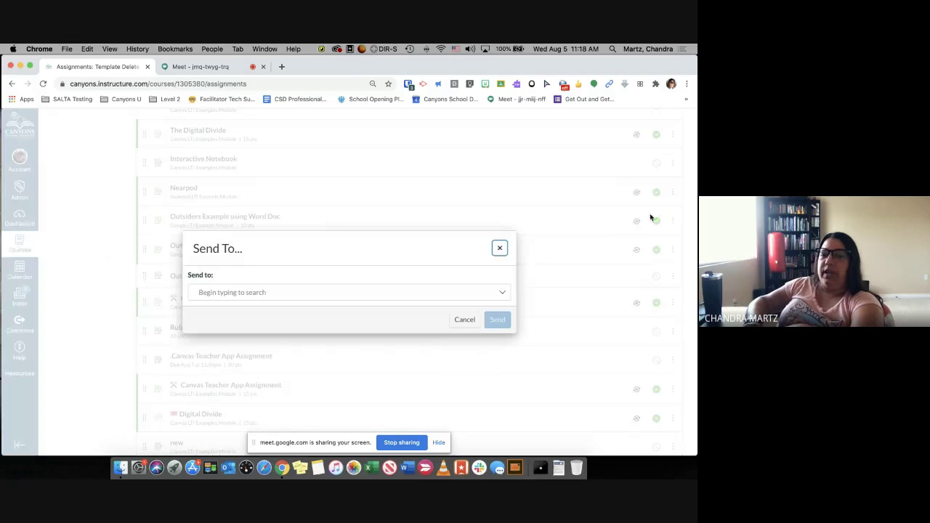
click(348, 291)
text(dan)
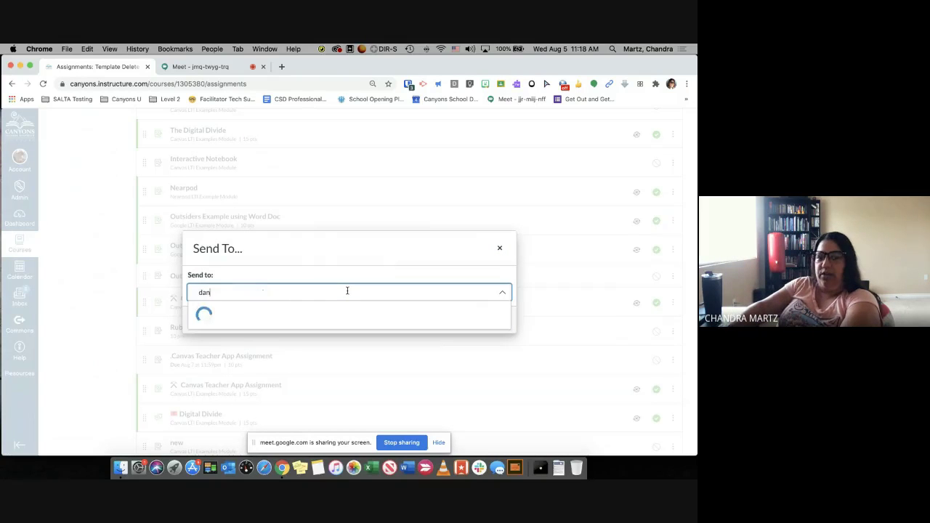
text(a)
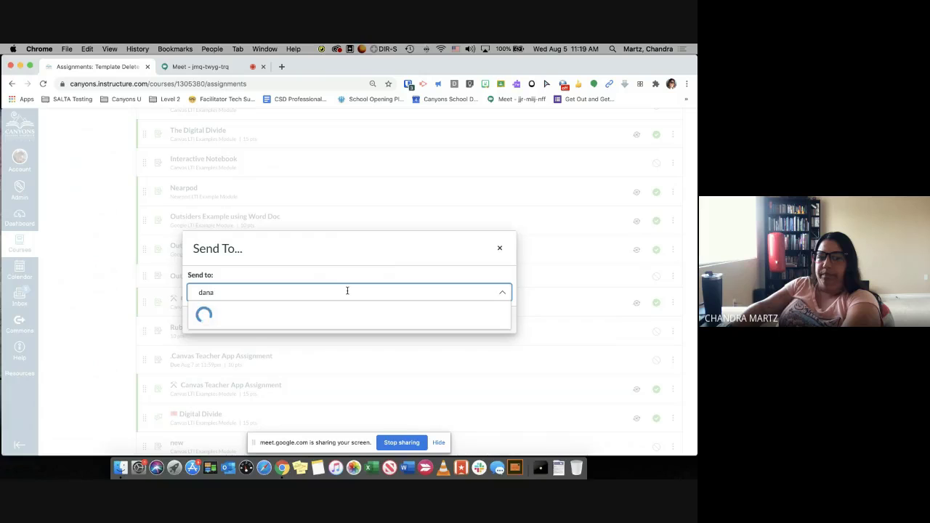
text(e)
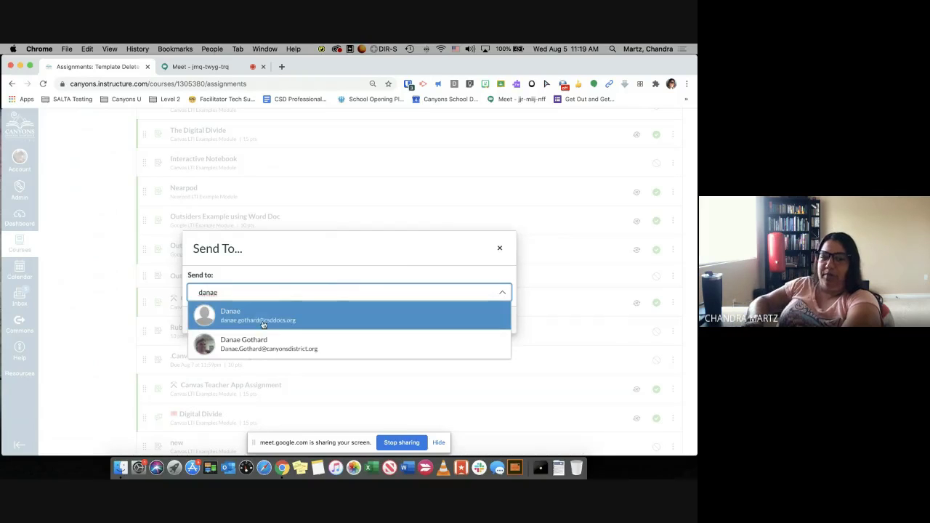
click(256, 321)
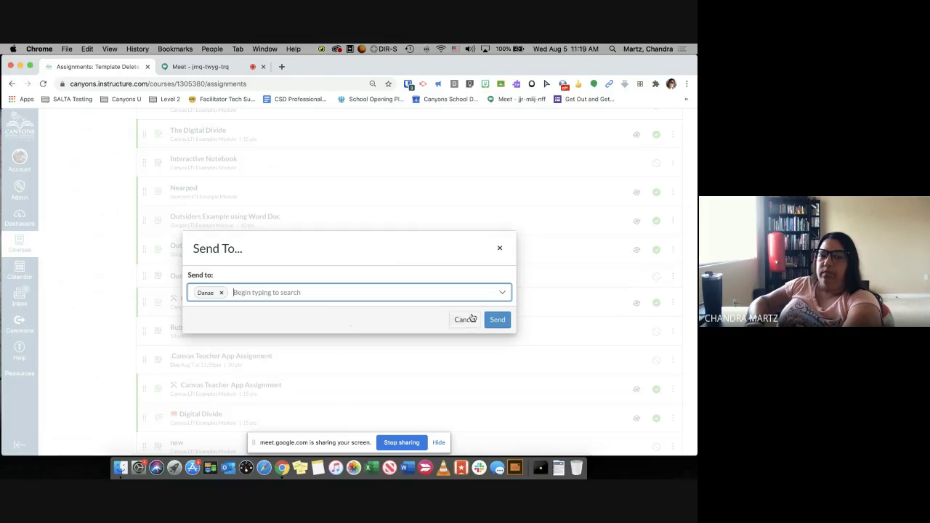
click(500, 245)
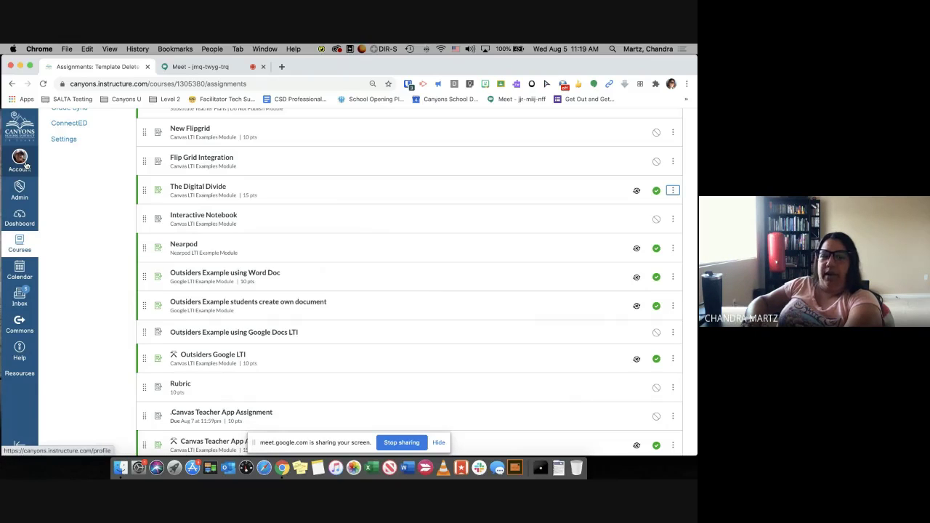
Send The Digital Divide to the colleague found through the recipient search
click(673, 190)
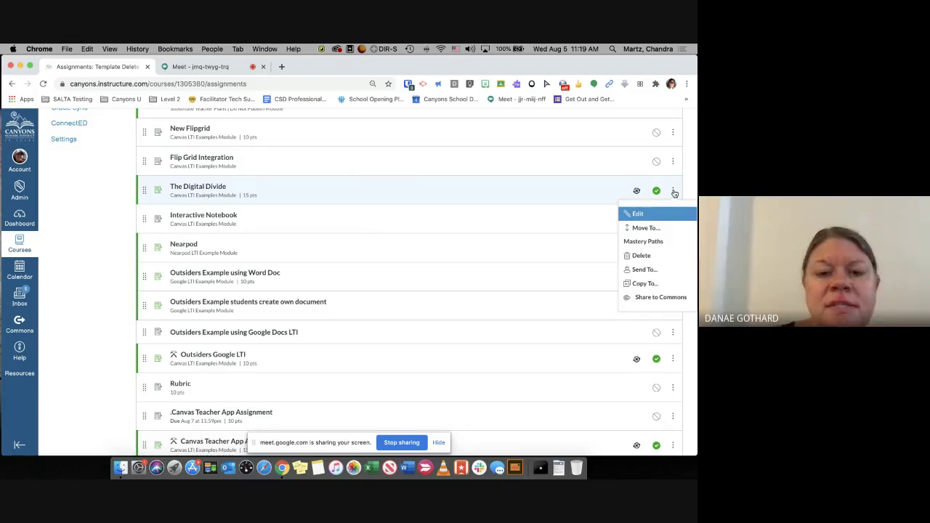
click(646, 269)
click(340, 292)
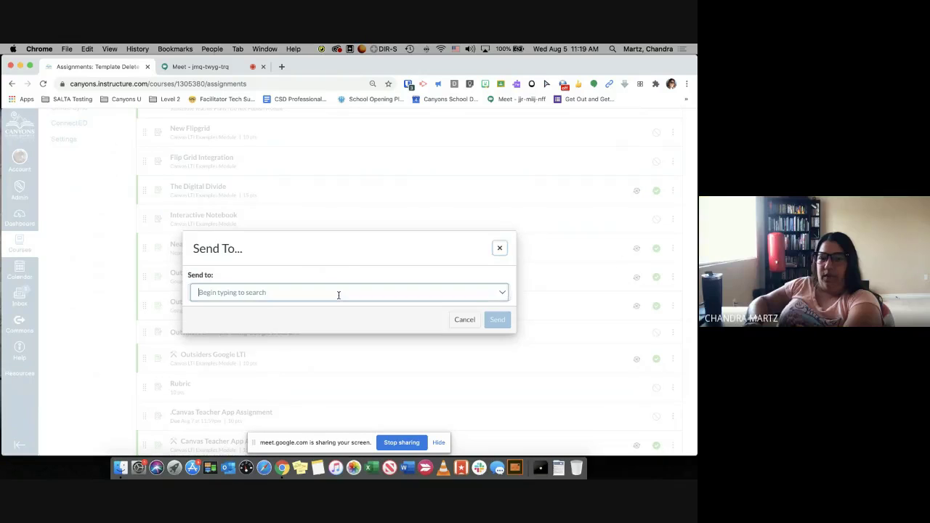
text(danae)
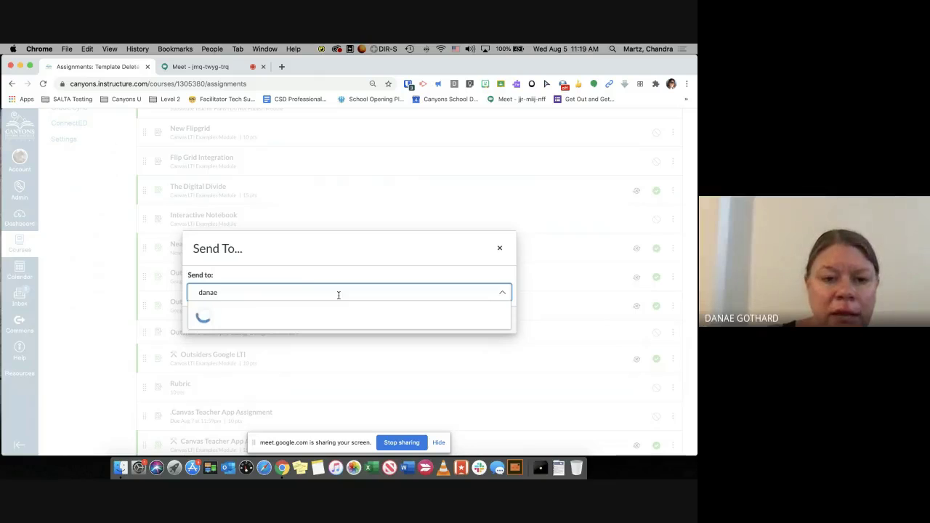
click(249, 318)
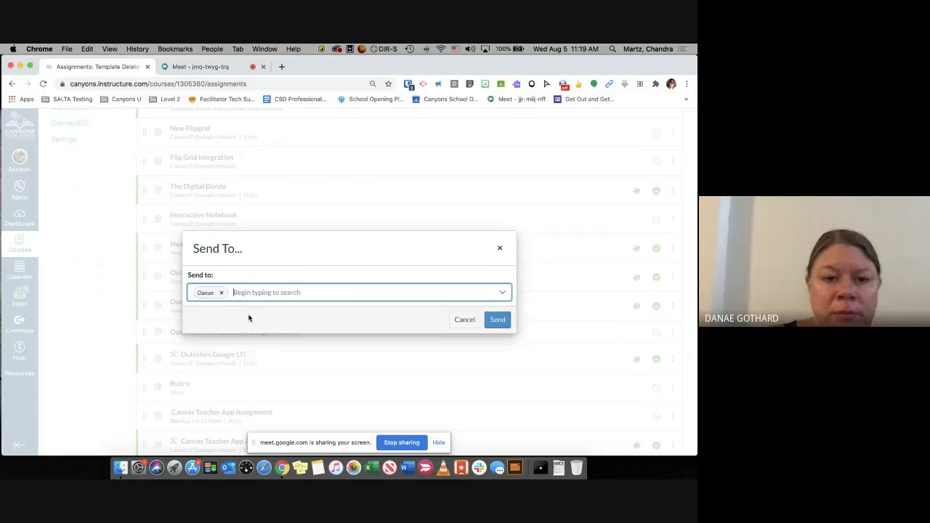
click(497, 320)
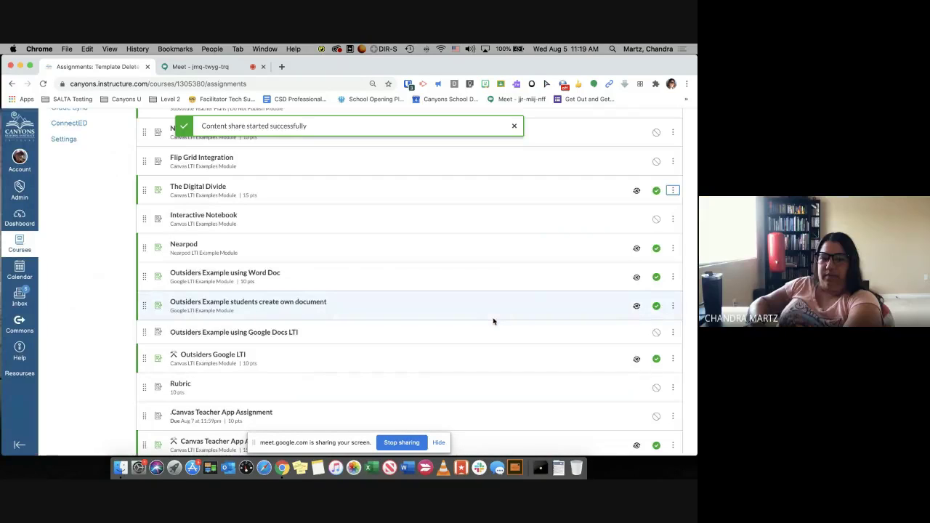
Dismiss the share confirmation and reopen The Digital Divide's actions menu
click(515, 127)
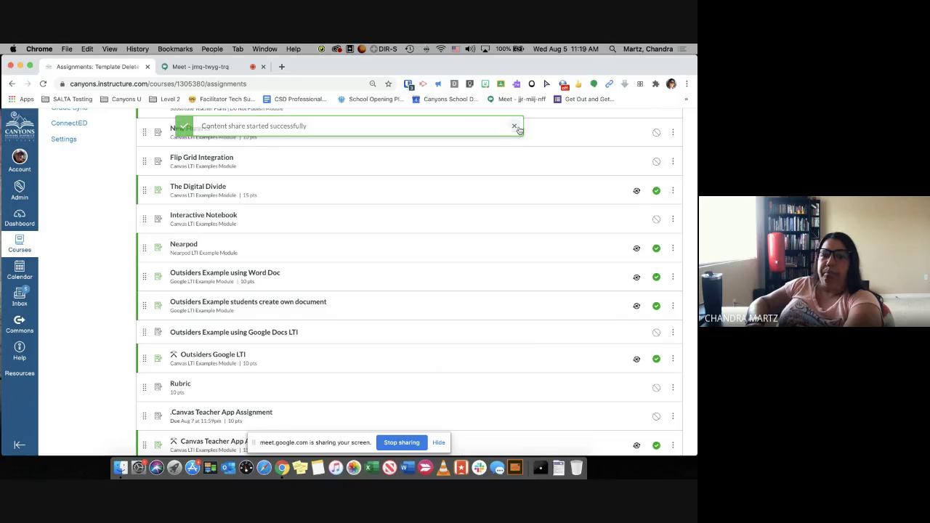
click(673, 193)
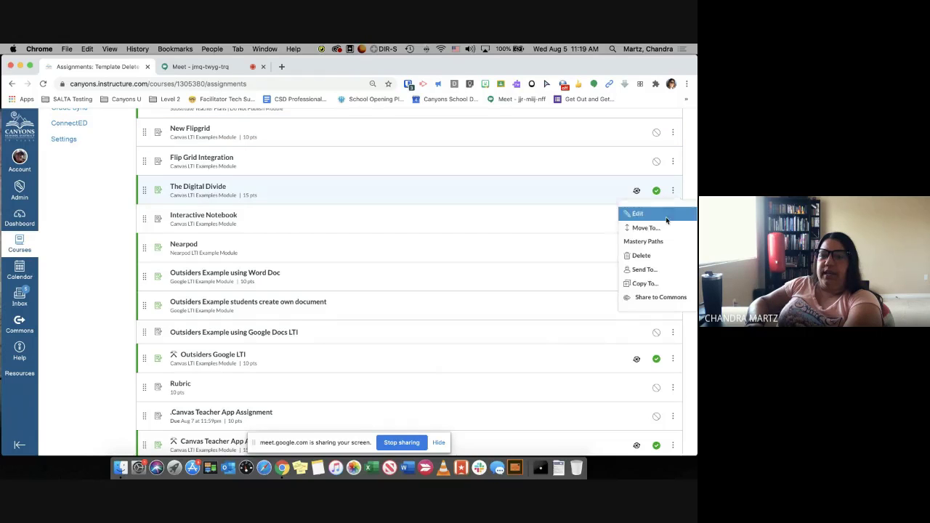
Copy The Digital Divide to the sandbox course's Colonies module, placed At the Top
click(636, 283)
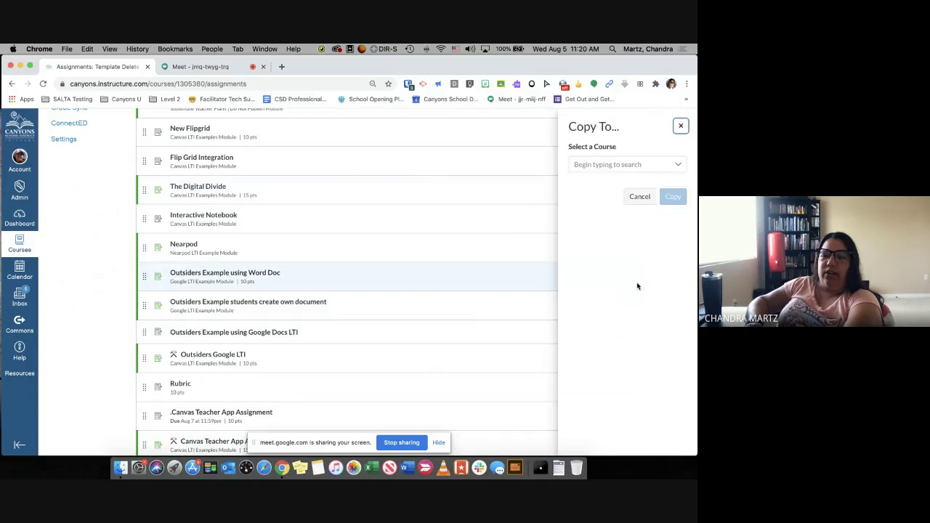
click(679, 166)
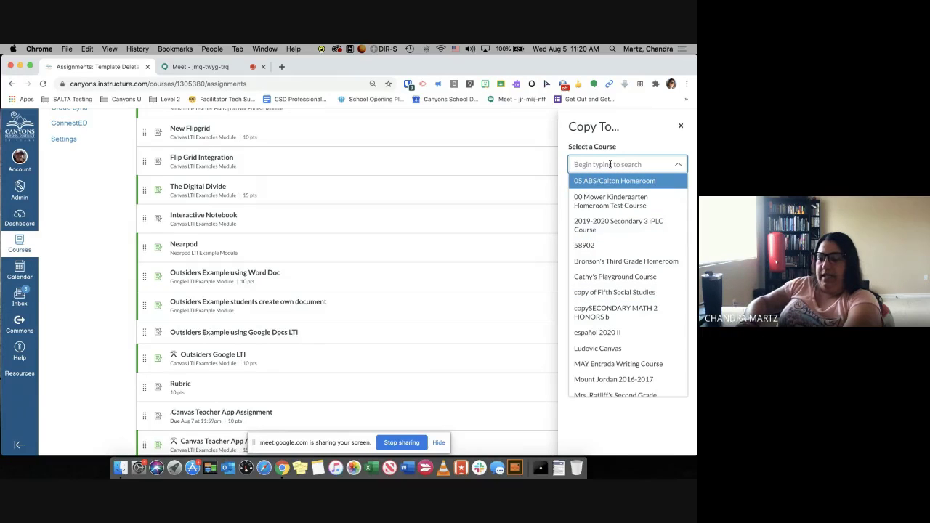
text(martz)
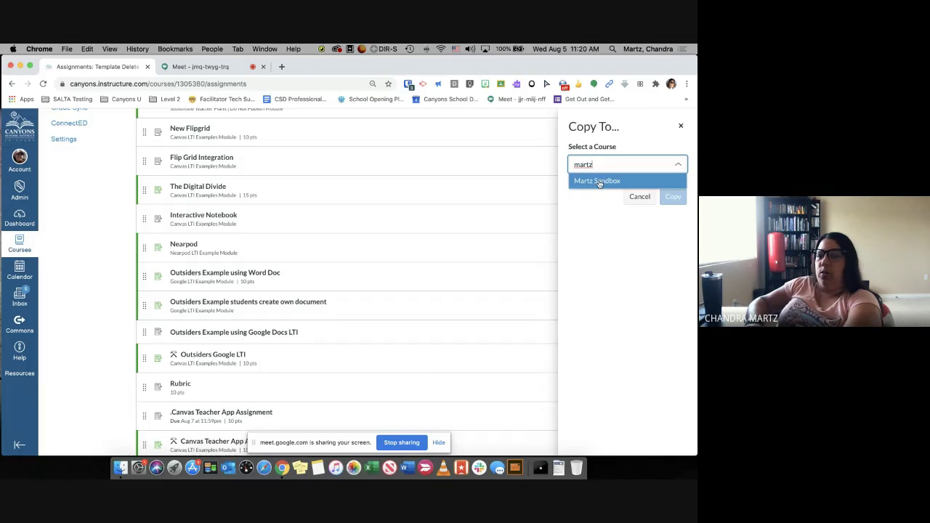
click(598, 182)
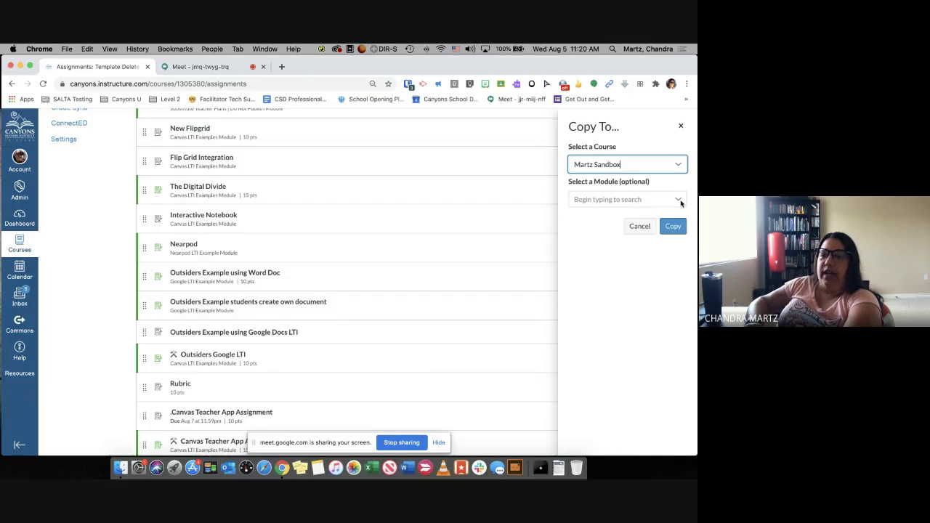
click(682, 203)
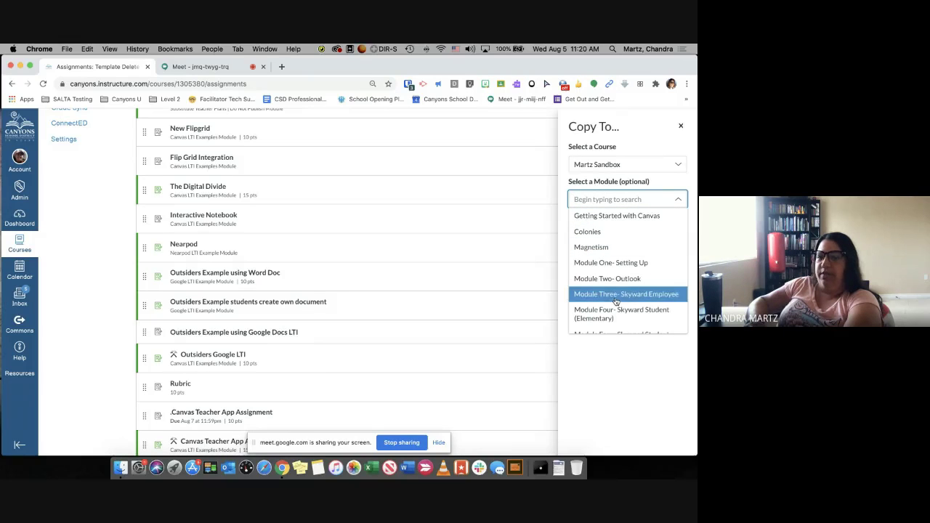
click(603, 232)
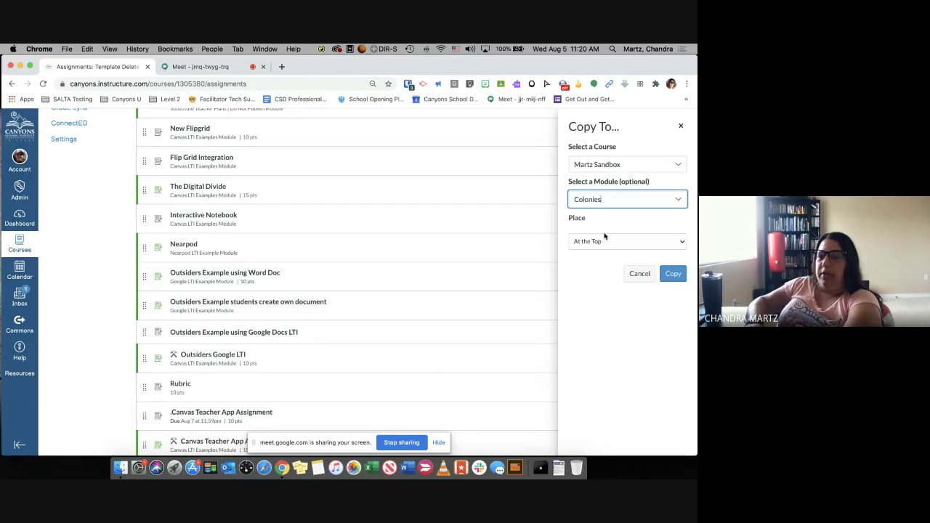
click(682, 244)
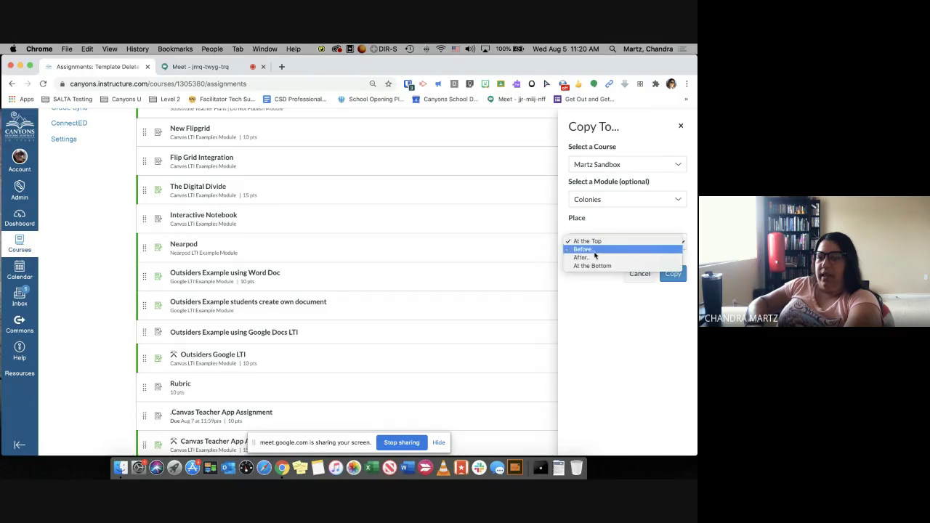
click(589, 282)
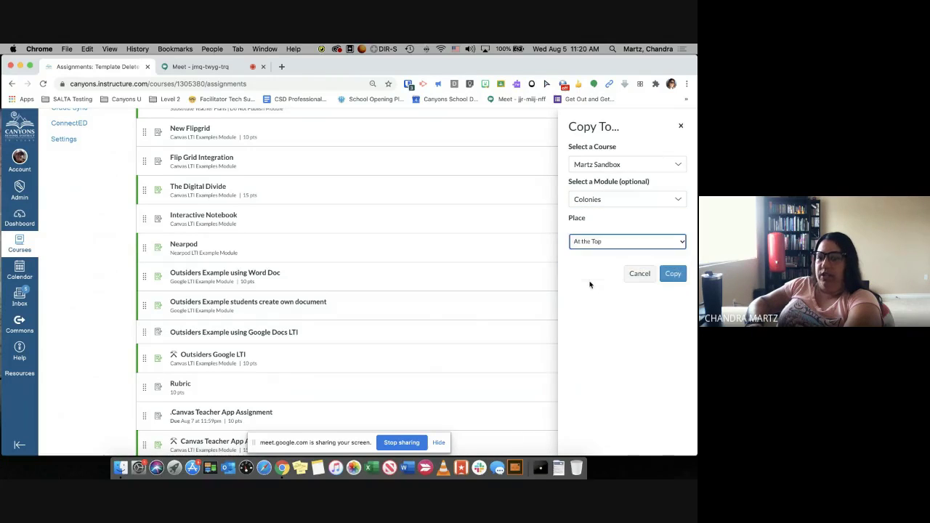
click(673, 273)
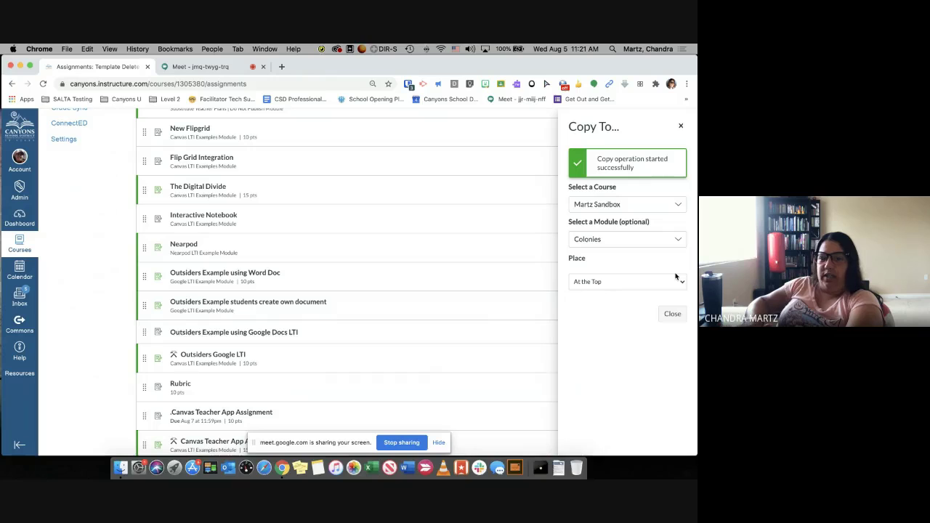
Close the Copy To panel and scroll back to the top of the Assignments list
click(681, 127)
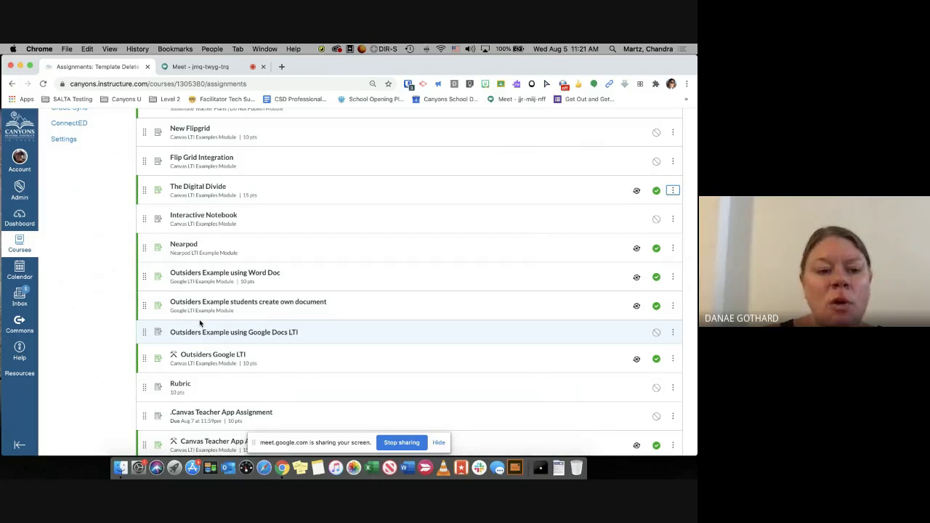
scroll(53, 185, up, 3)
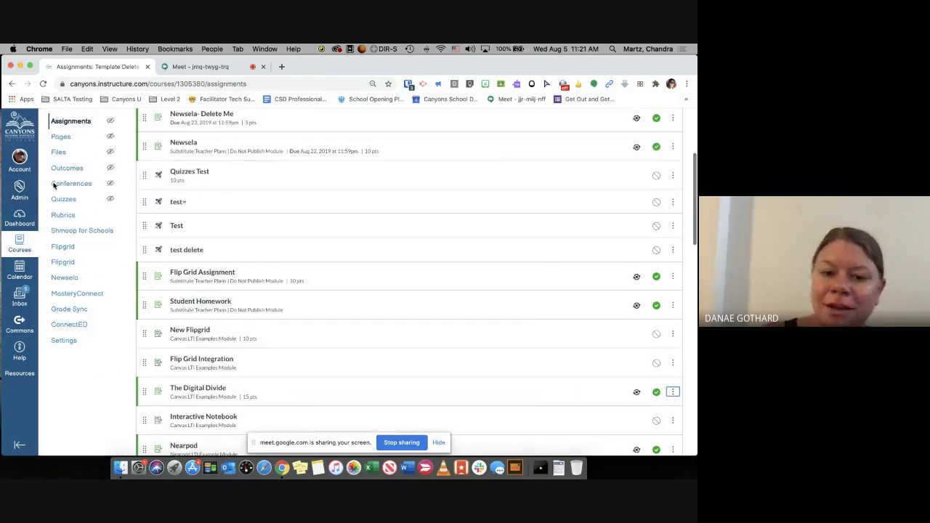
scroll(53, 186, up, 5)
scroll(53, 186, down, 3)
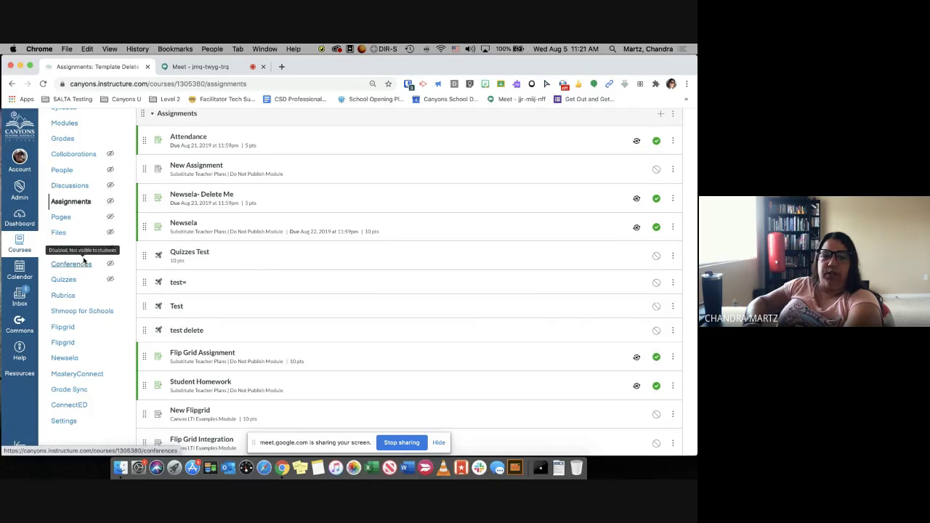
scroll(73, 218, up, 3)
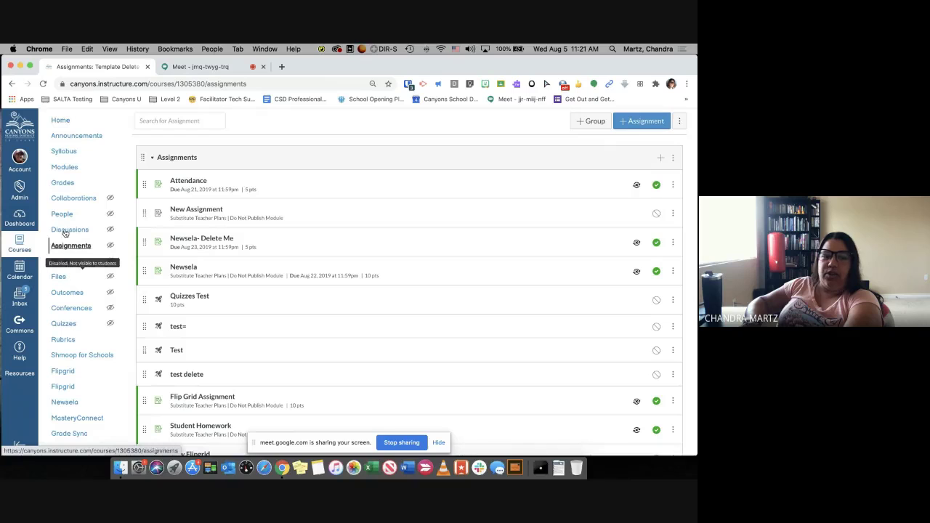
Open the Gradebook and set the Student Name column to display First, Last Name
click(62, 184)
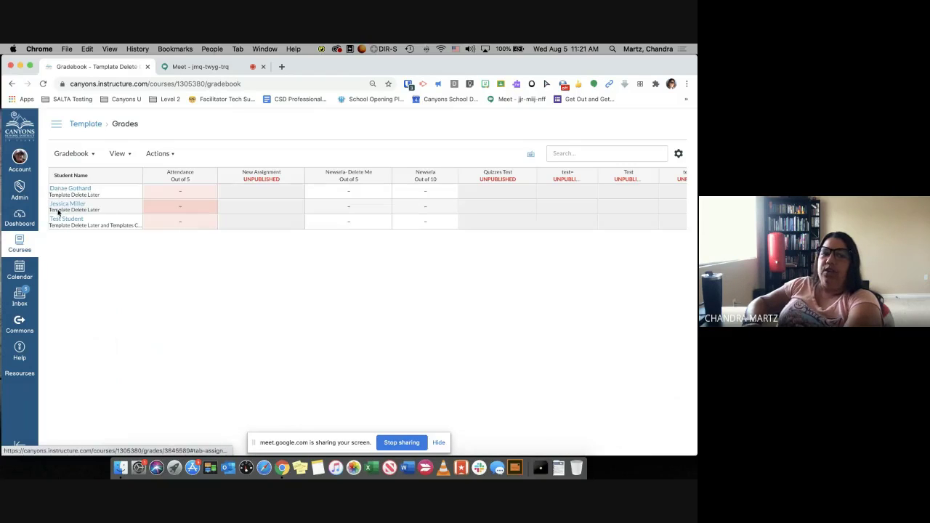
click(134, 177)
mouse_move(118, 198)
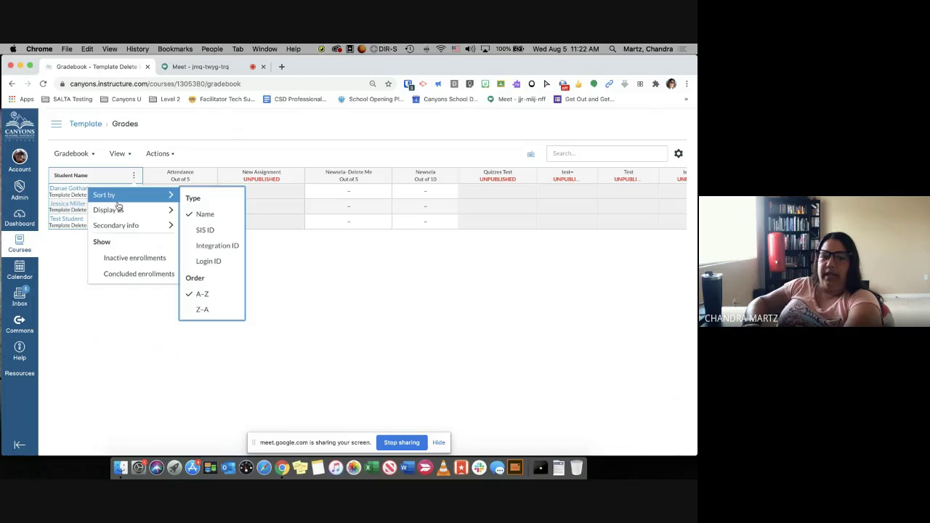
mouse_move(130, 214)
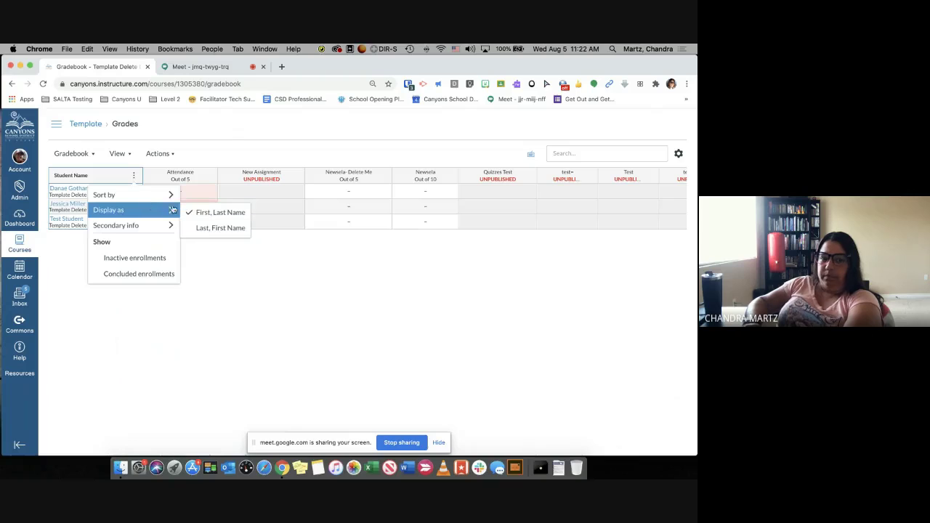
click(204, 213)
click(134, 179)
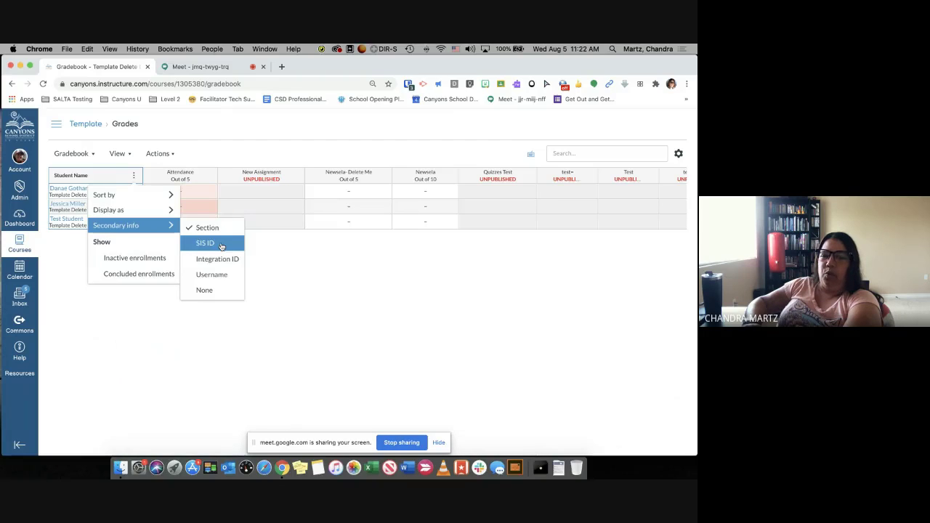
click(274, 267)
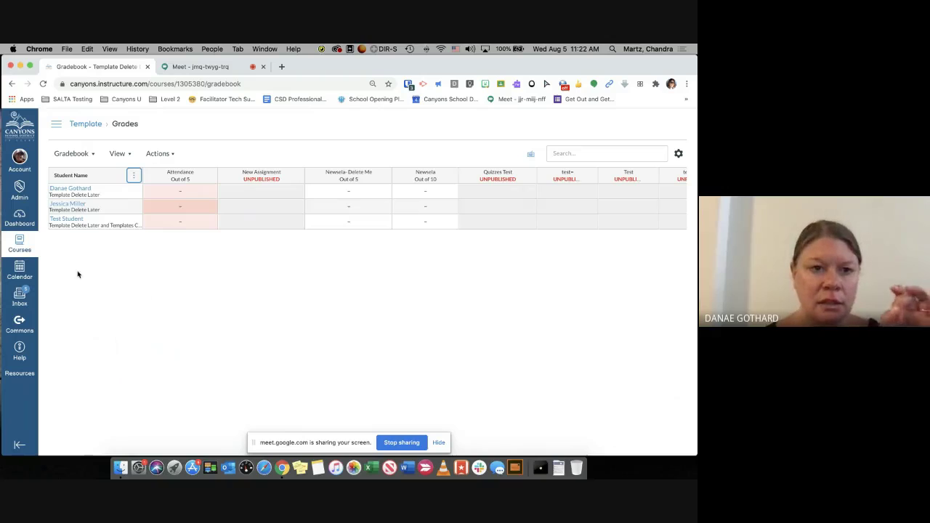
Show the course navigation menu next to the Template gradebook
click(57, 124)
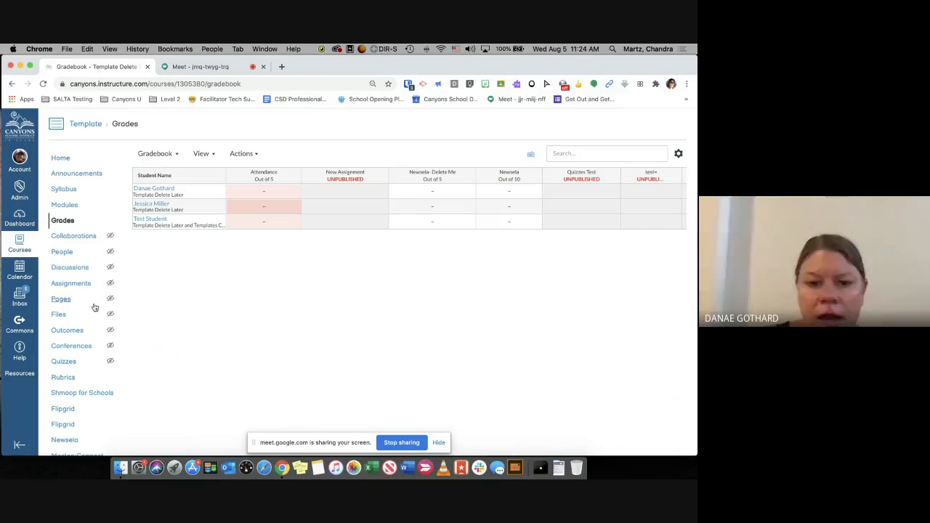
Open Commons from the global navigation to see its 129,005 shared resources
scroll(94, 306, down, 3)
scroll(93, 307, down, 2)
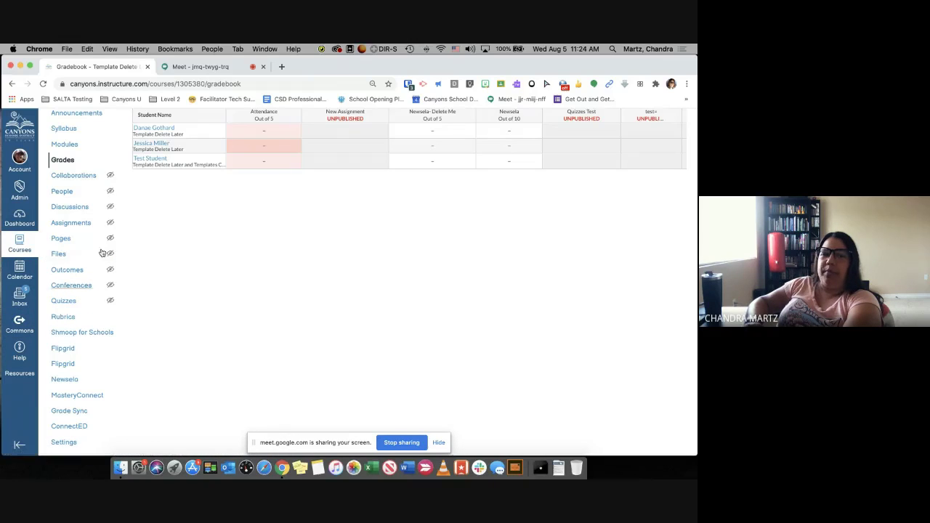
click(16, 326)
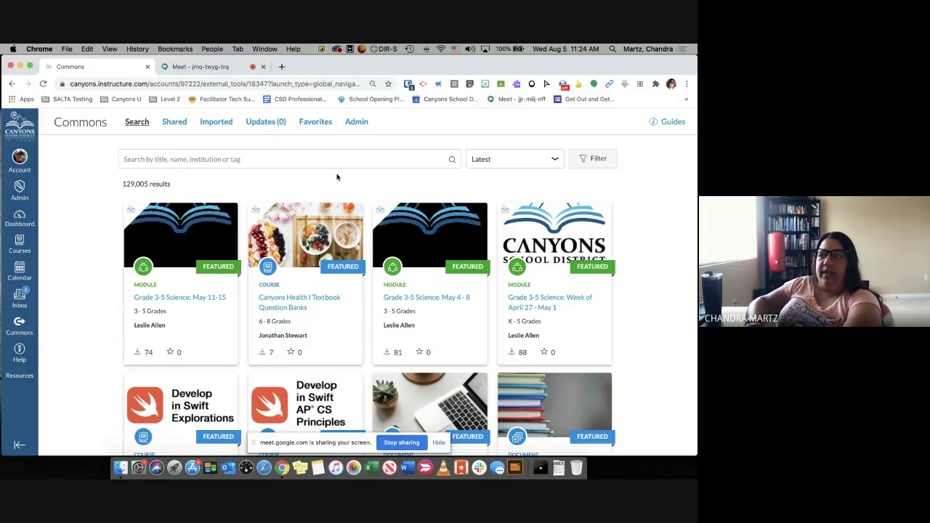
click(603, 159)
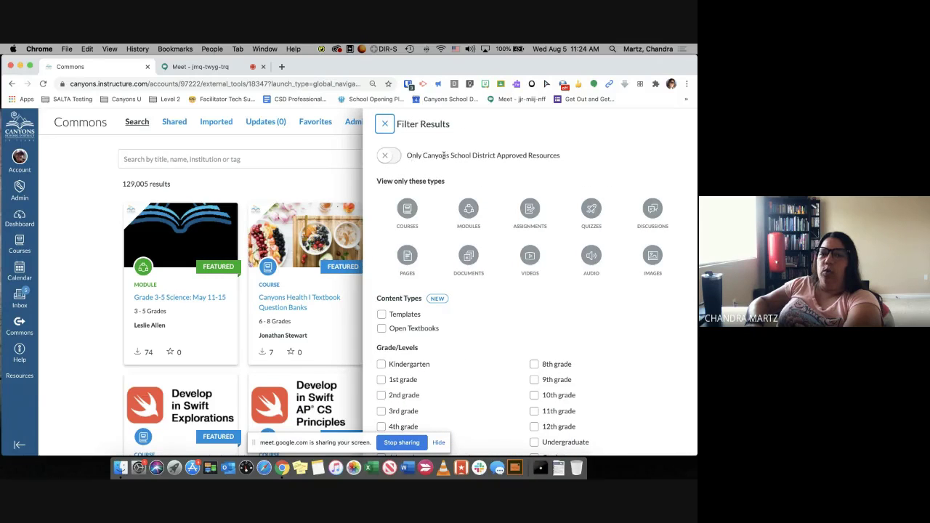
click(394, 155)
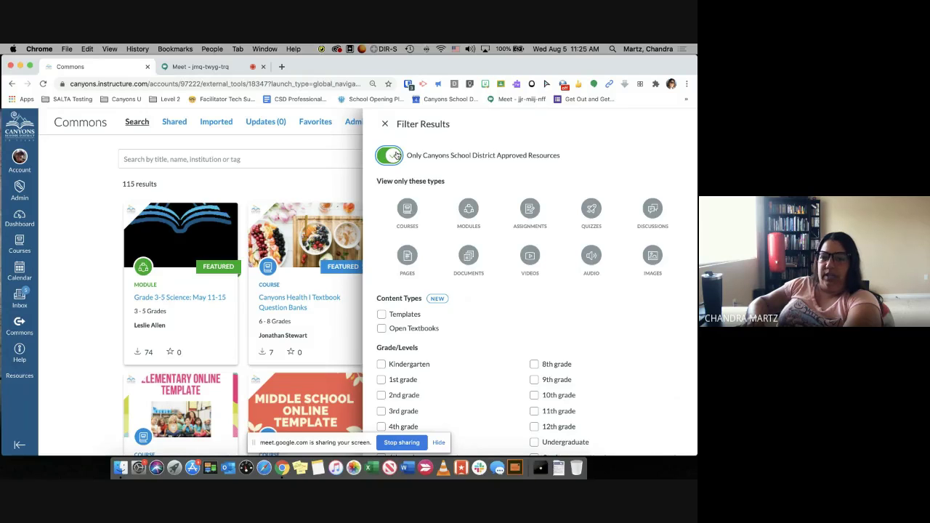
click(312, 191)
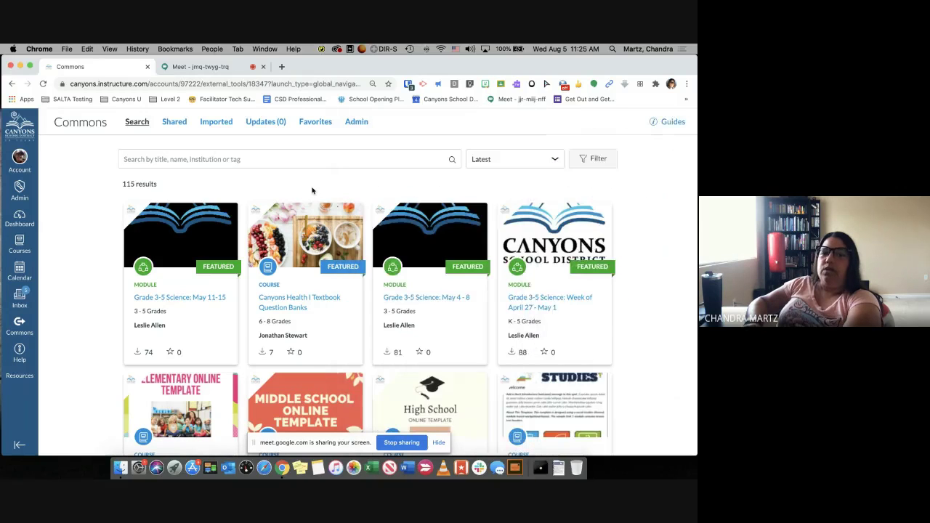
scroll(312, 191, down, 1)
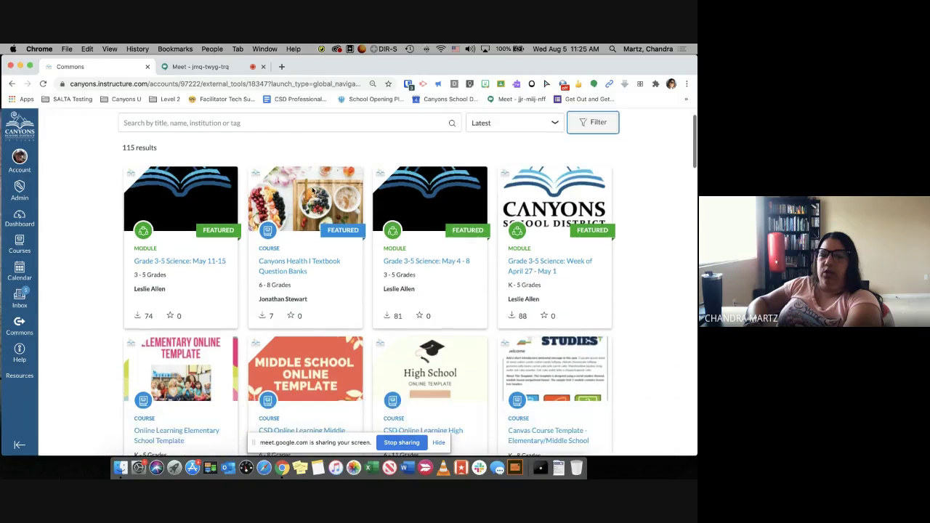
scroll(312, 190, up, 1)
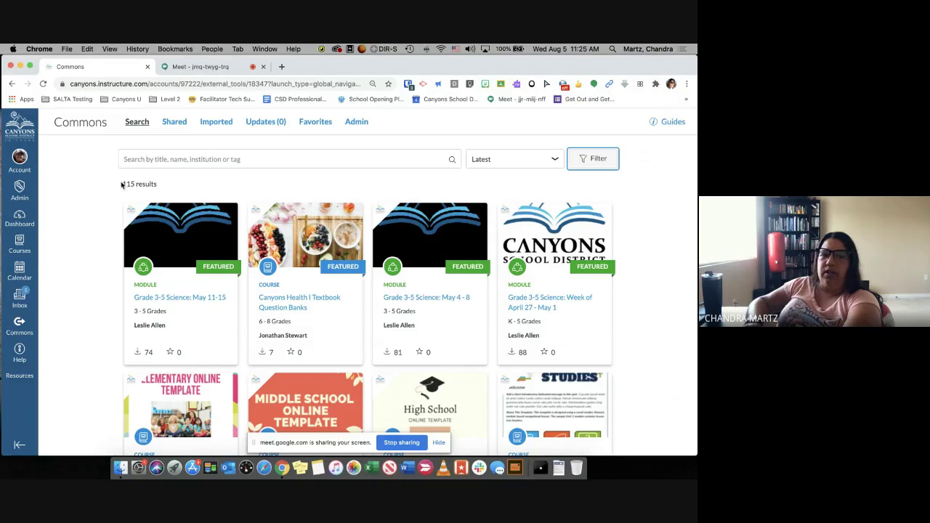
drag(122, 184, 158, 187)
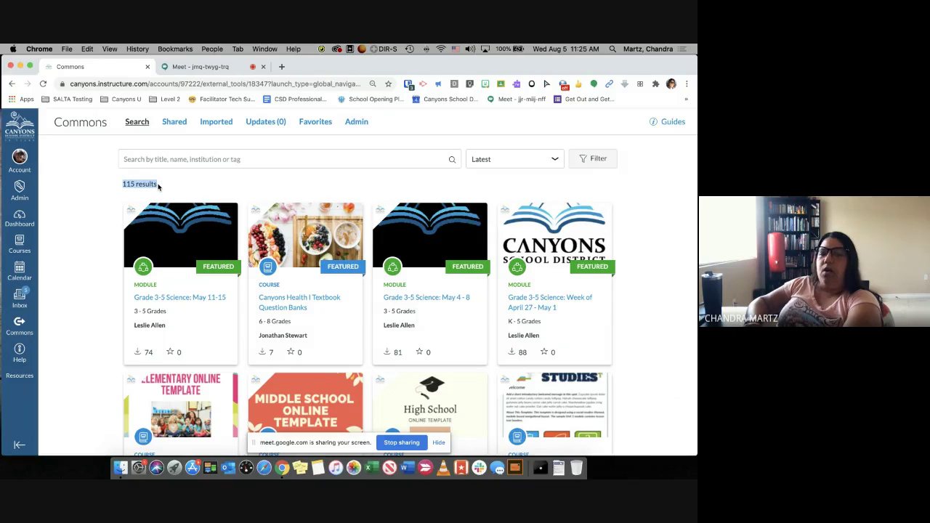
scroll(159, 187, down, 1)
scroll(159, 187, down, 2)
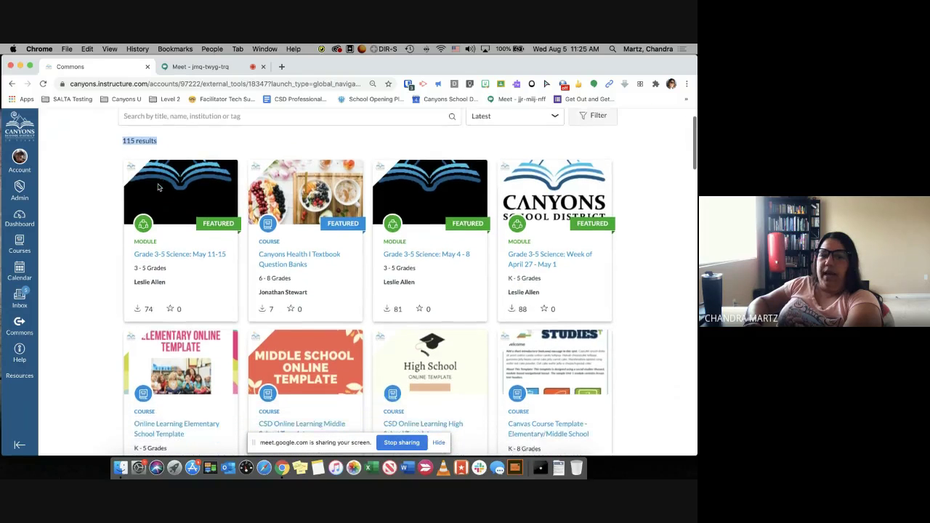
scroll(159, 187, up, 3)
click(165, 156)
text(T)
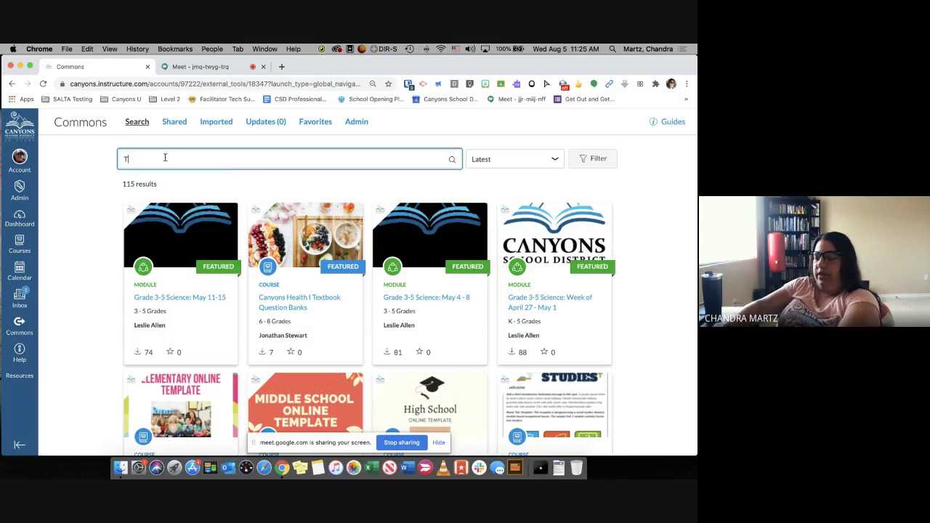
text(emplate)
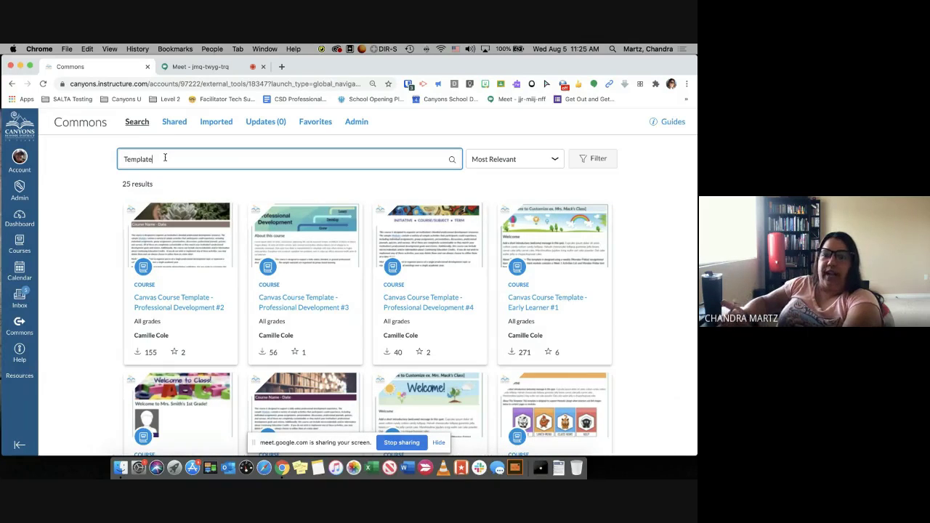
scroll(233, 214, down, 2)
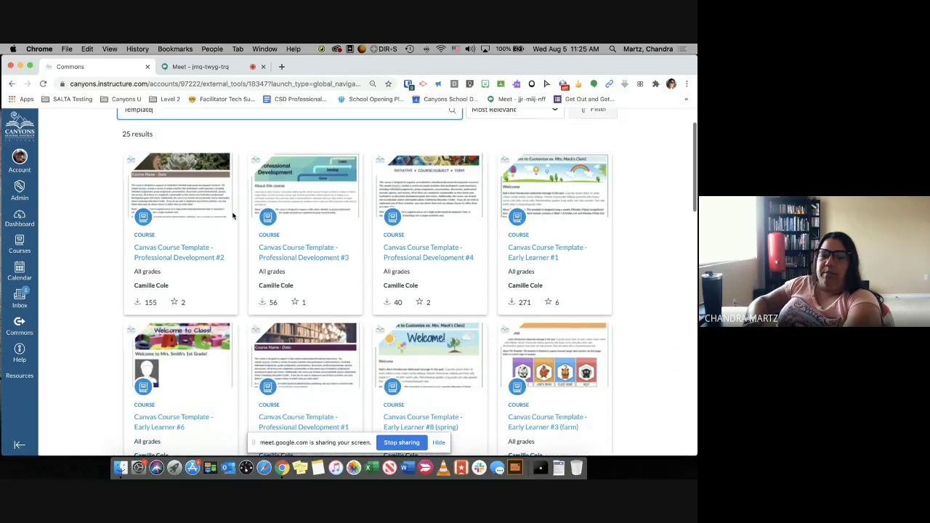
scroll(233, 214, down, 4)
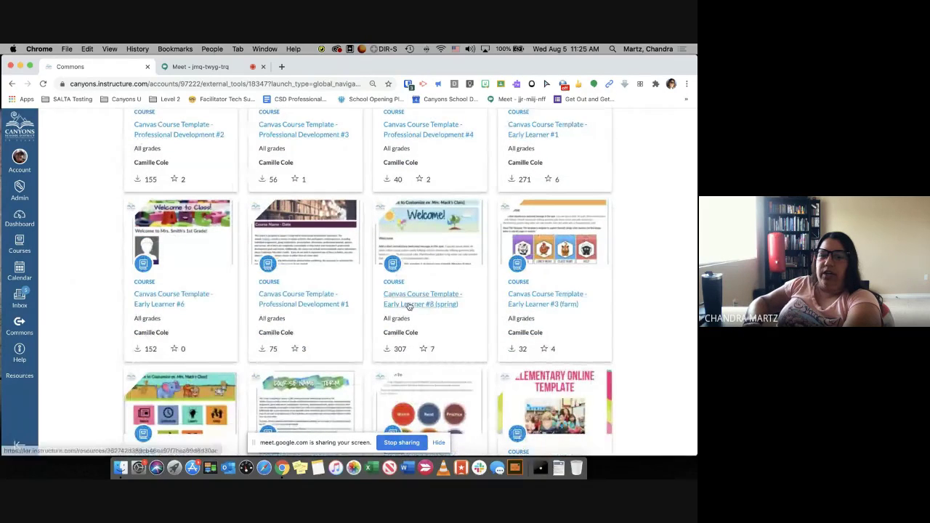
scroll(409, 305, down, 3)
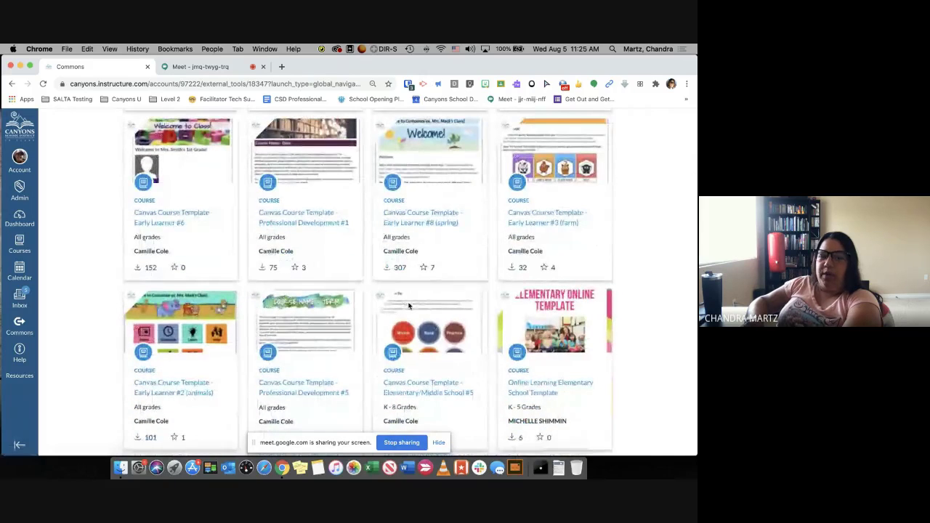
scroll(409, 306, down, 1)
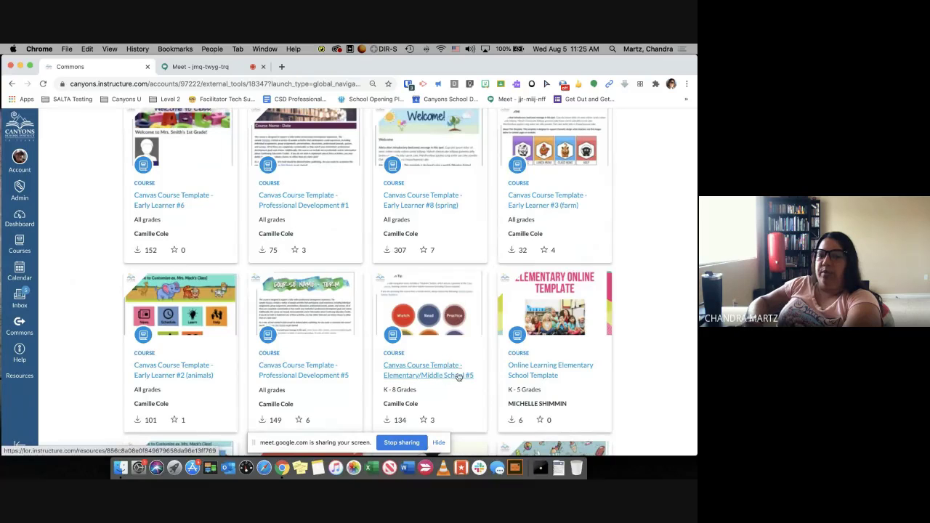
scroll(457, 376, down, 5)
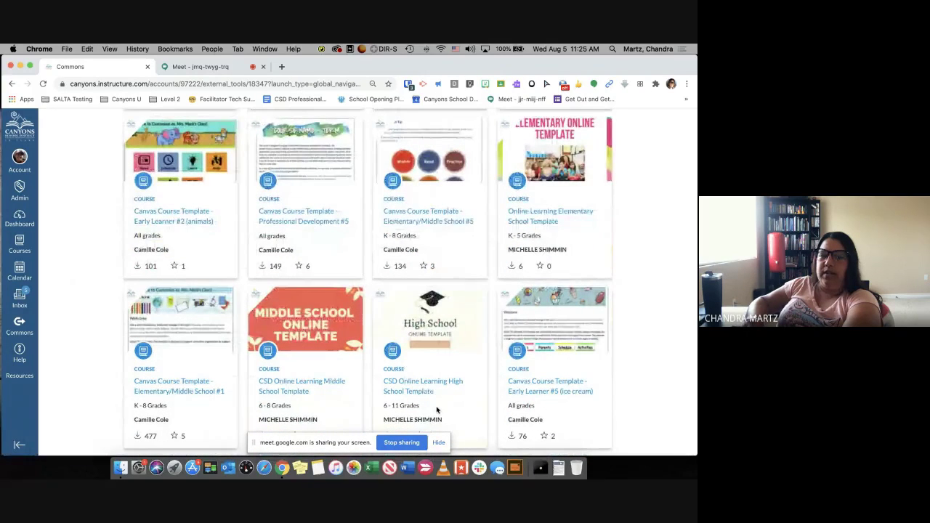
scroll(436, 410, down, 4)
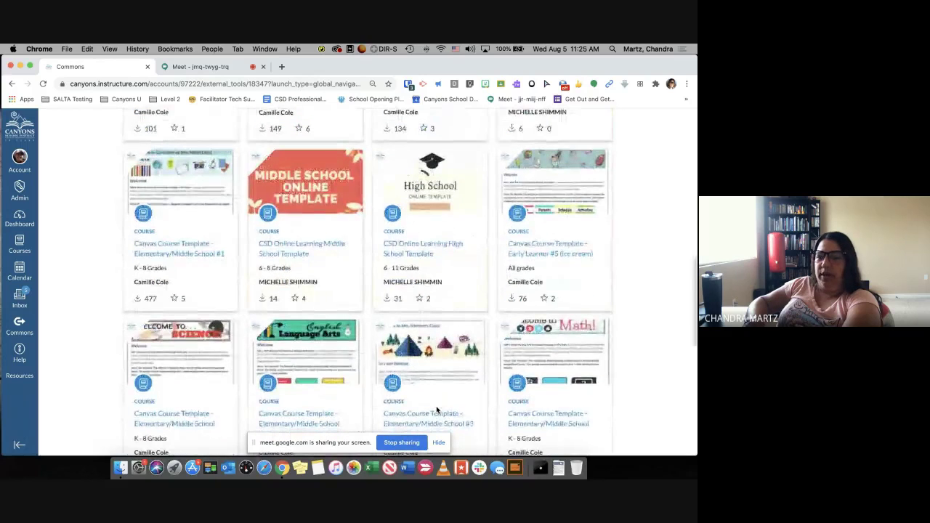
scroll(437, 410, down, 4)
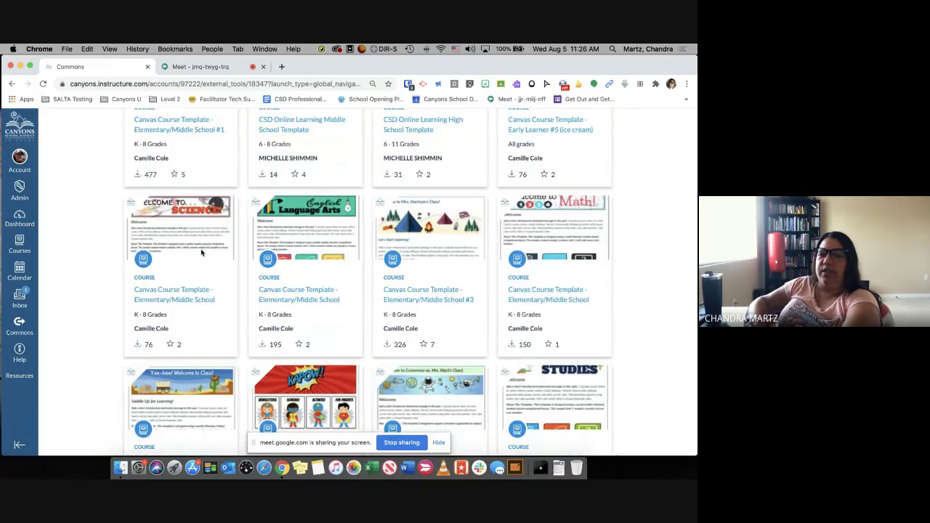
scroll(201, 253, down, 1)
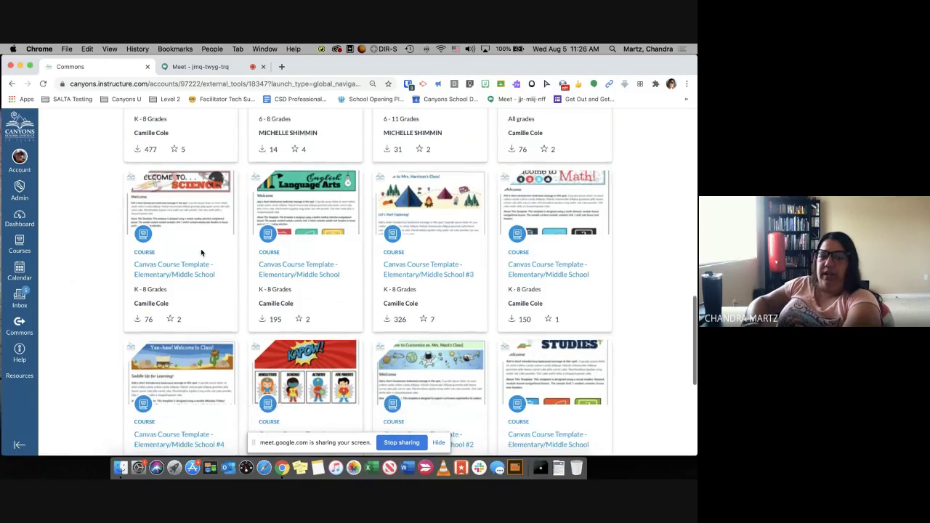
scroll(201, 252, up, 5)
scroll(201, 252, up, 6)
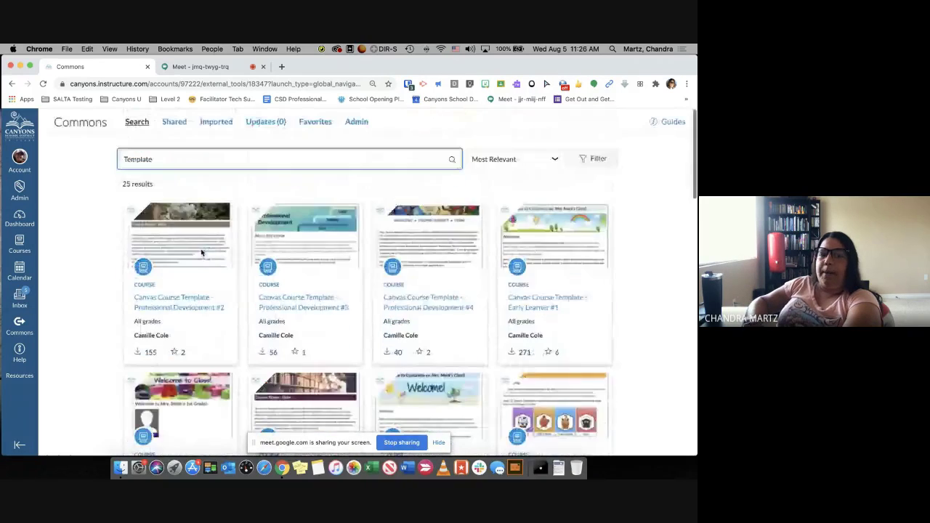
double_click(175, 154)
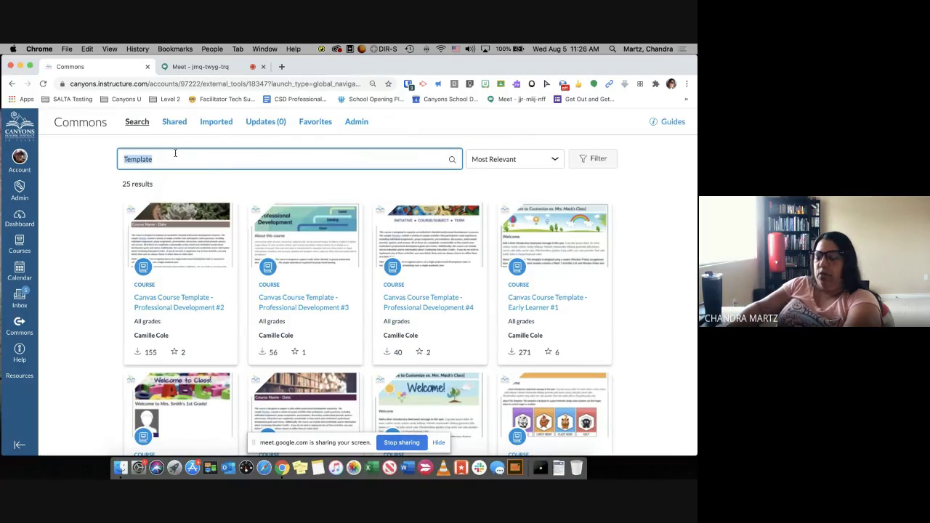
Search Commons by the author's surname, returning her three online learning templates
text(Sch)
key(BackSpace)
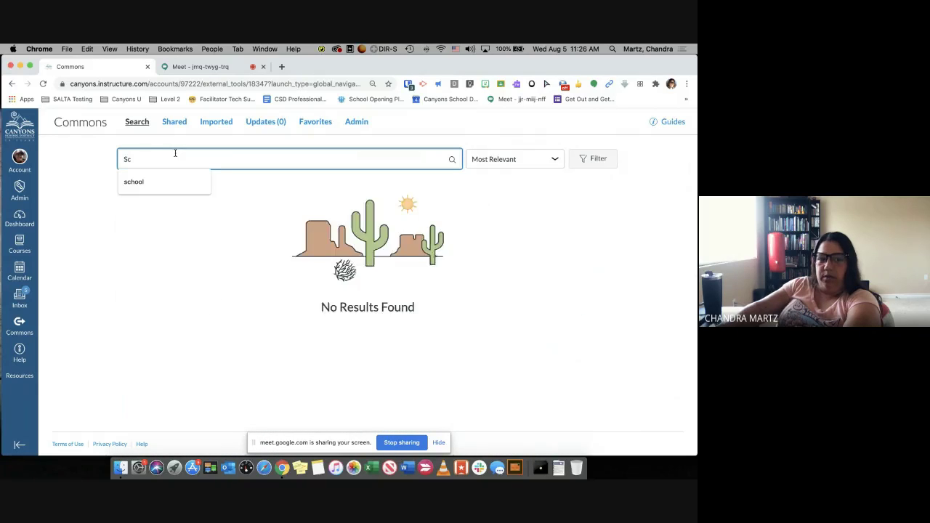
key(BackSpace)
text(himmin)
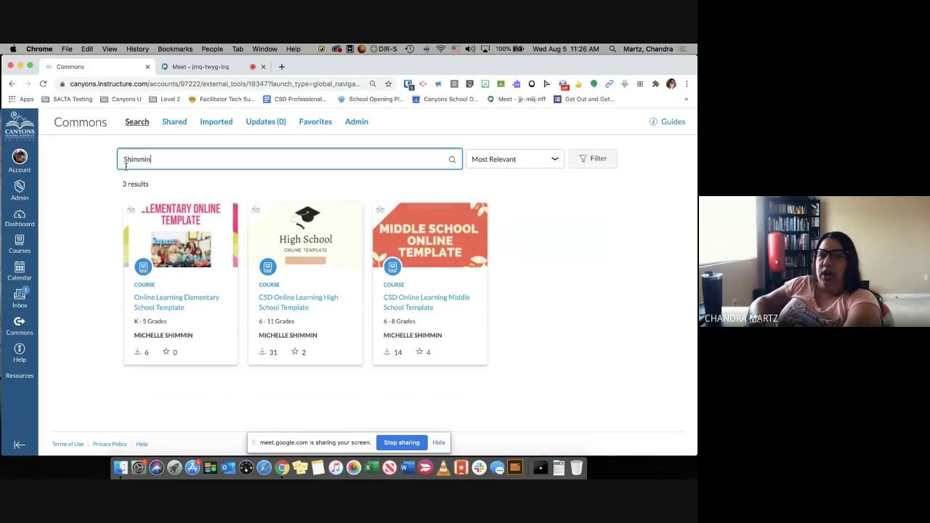
drag(149, 159, 107, 158)
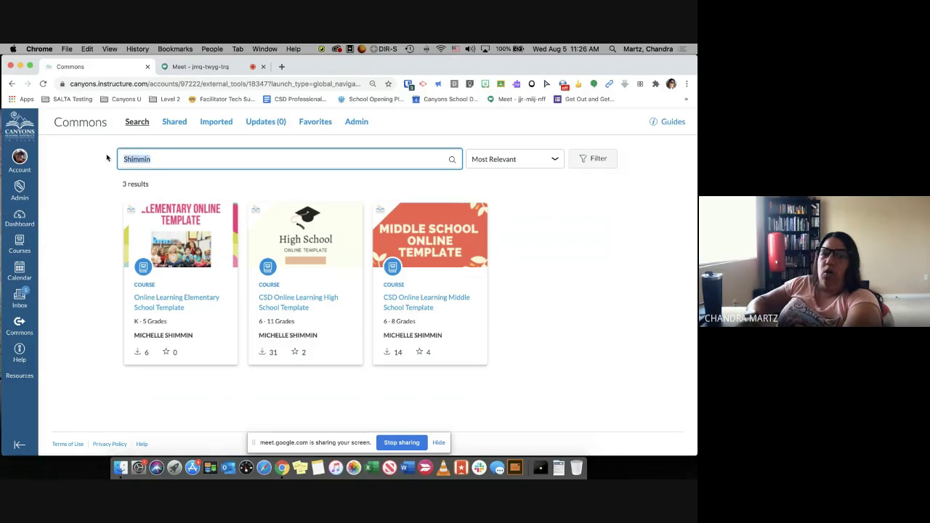
Search Commons by another author's full name and browse the 100 Secondary Math results
text(Cam)
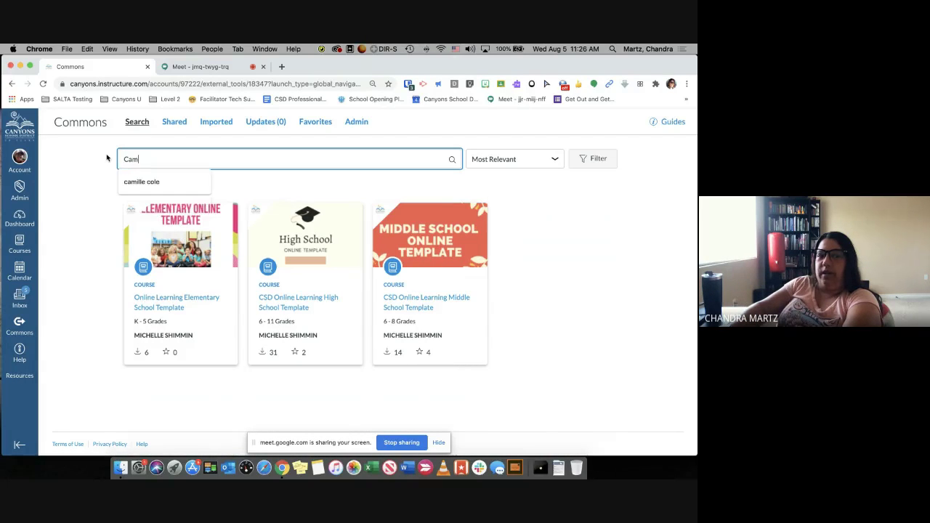
text(ille Cole)
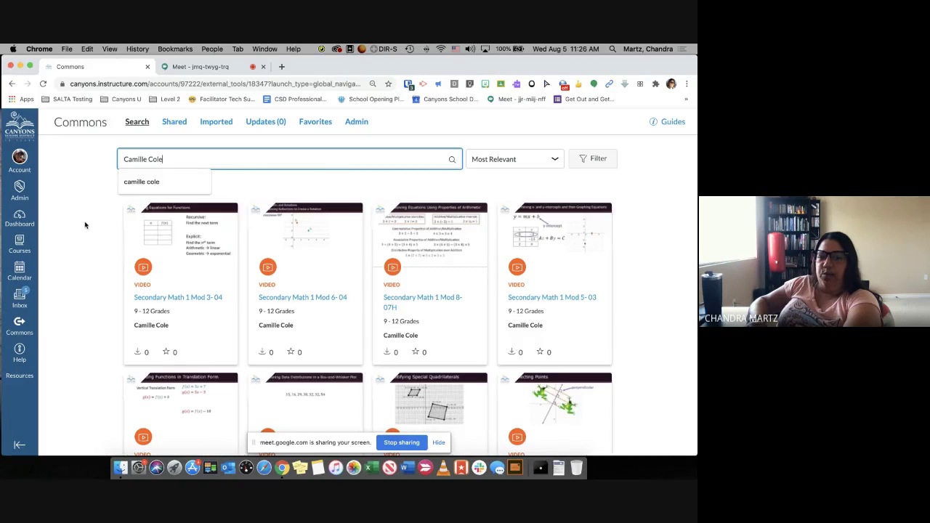
scroll(84, 225, down, 5)
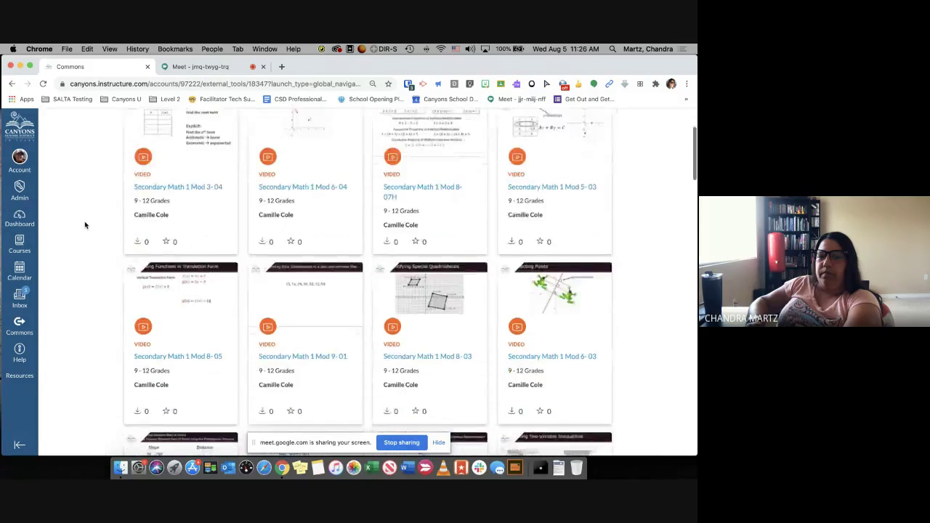
scroll(84, 225, down, 8)
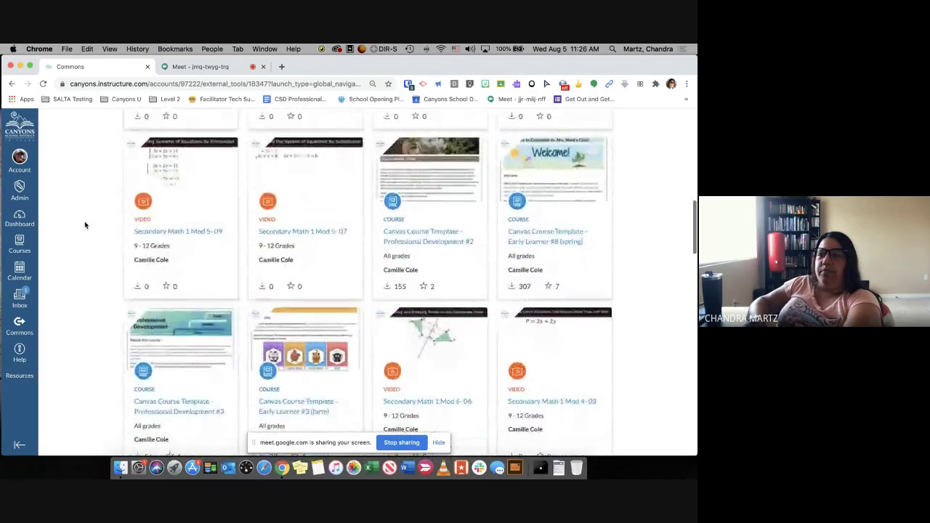
scroll(85, 225, down, 2)
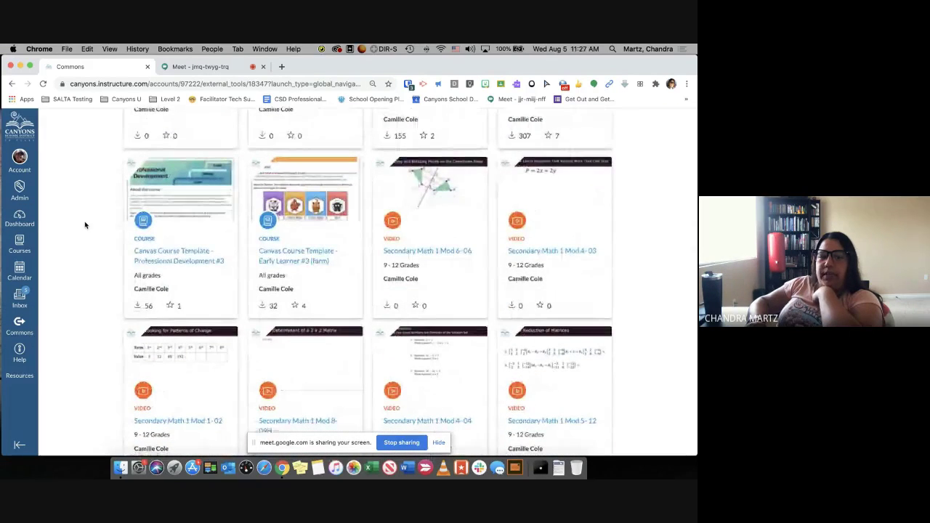
scroll(84, 225, down, 12)
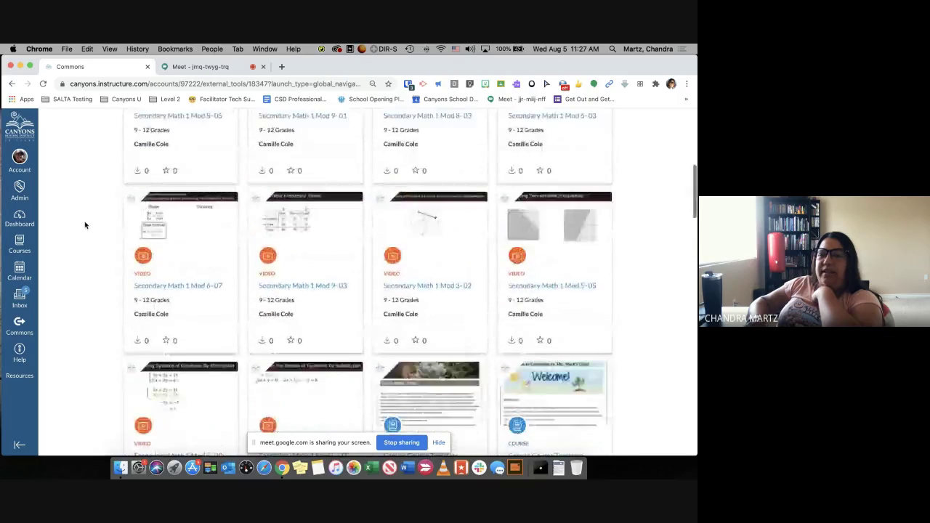
scroll(84, 225, up, 5)
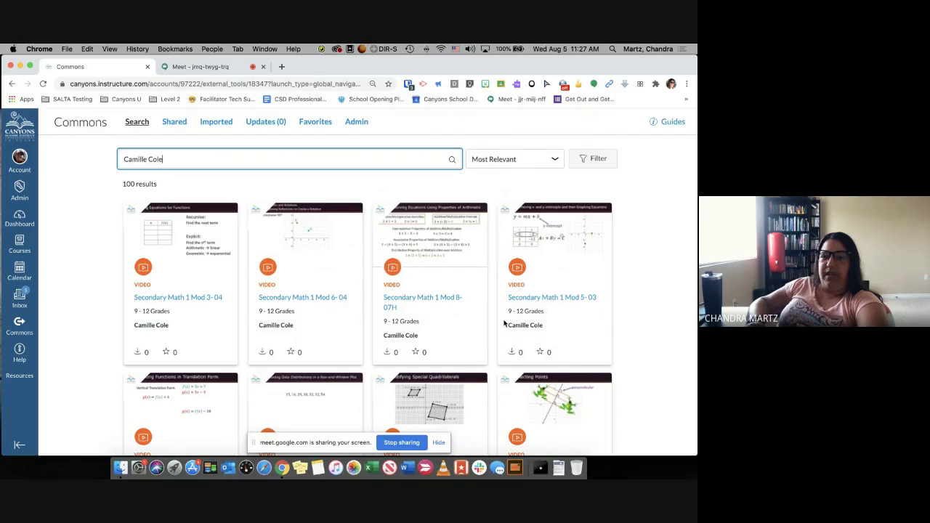
Stop presenting the Canvas screen in the Google Meet call
click(218, 66)
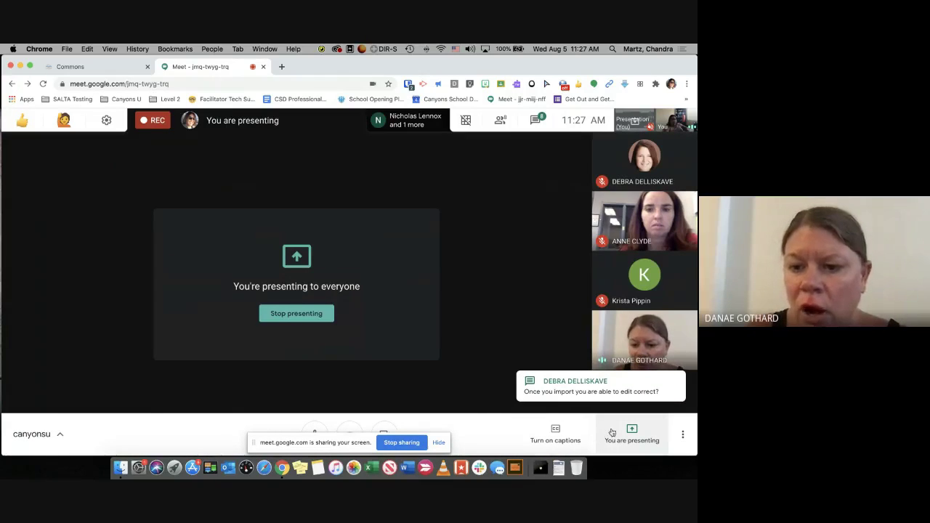
click(629, 434)
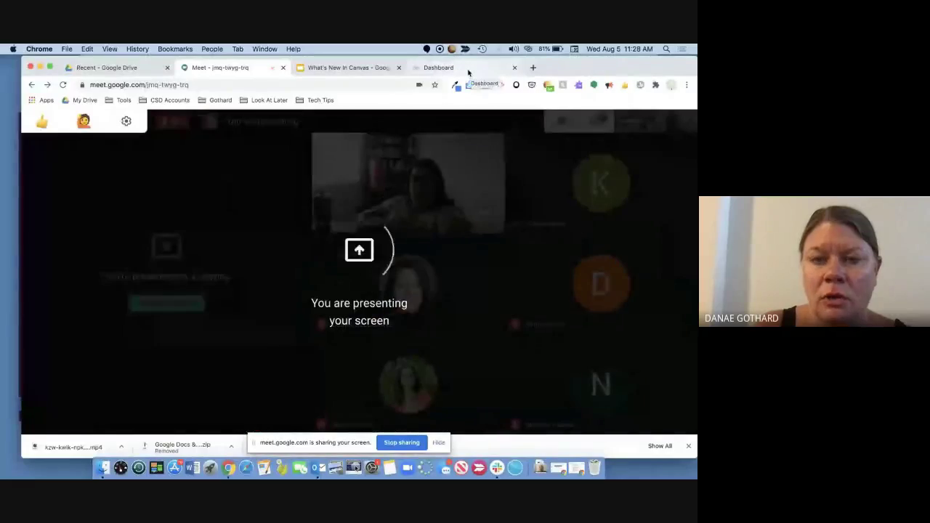
From the Canvas dashboard, view Account > Shared Content, which lists no received content
click(467, 70)
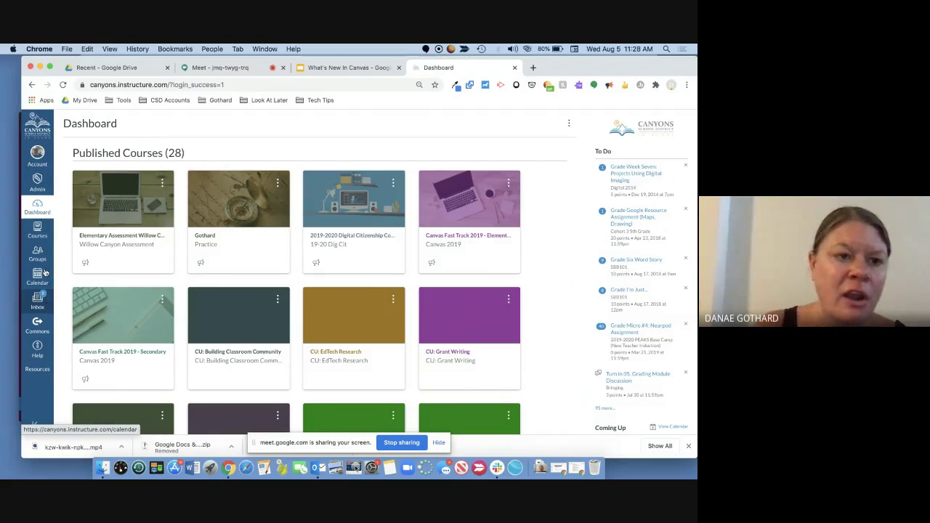
click(40, 154)
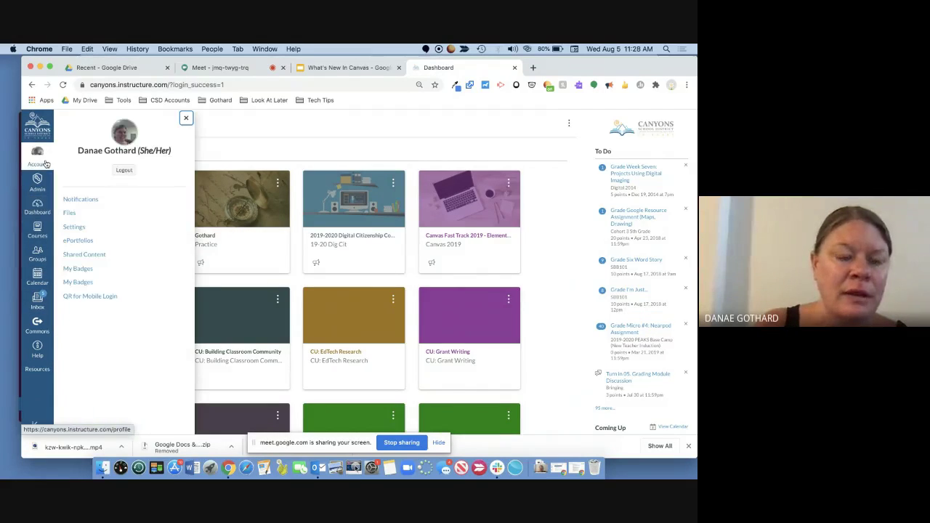
click(80, 258)
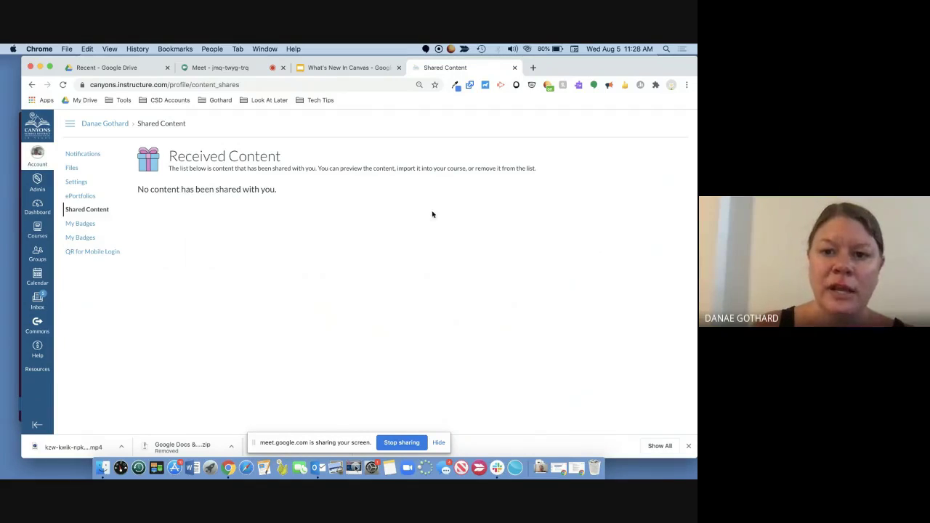
Check the video call, then open the Practice course home page in Canvas
click(239, 69)
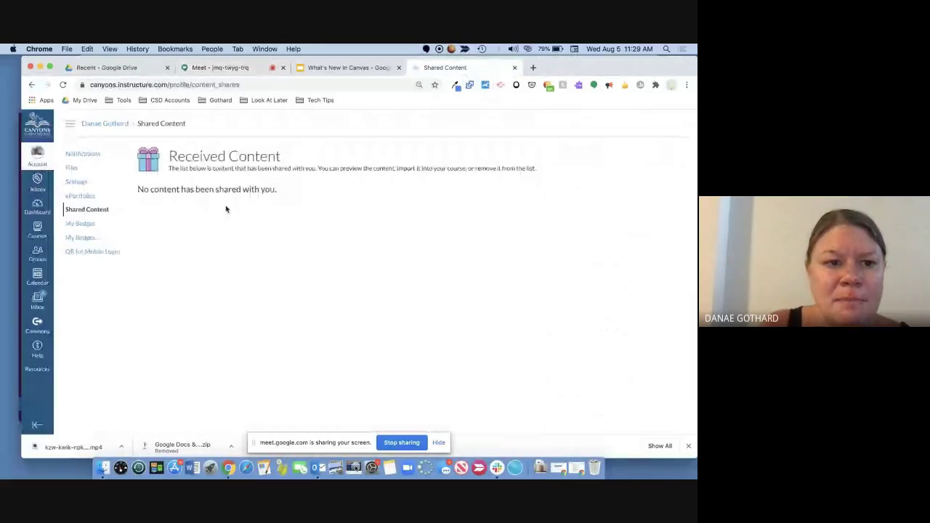
click(37, 207)
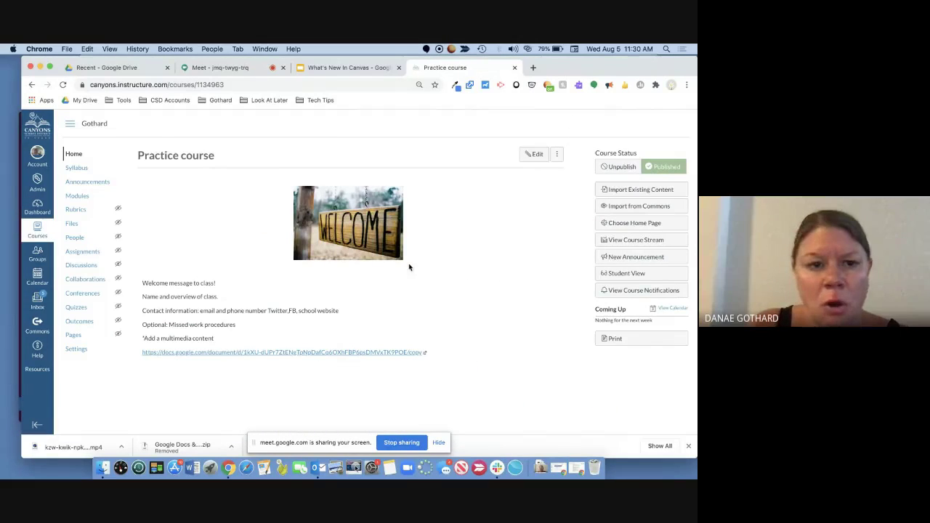
Switch the Practice course into Student View
click(637, 278)
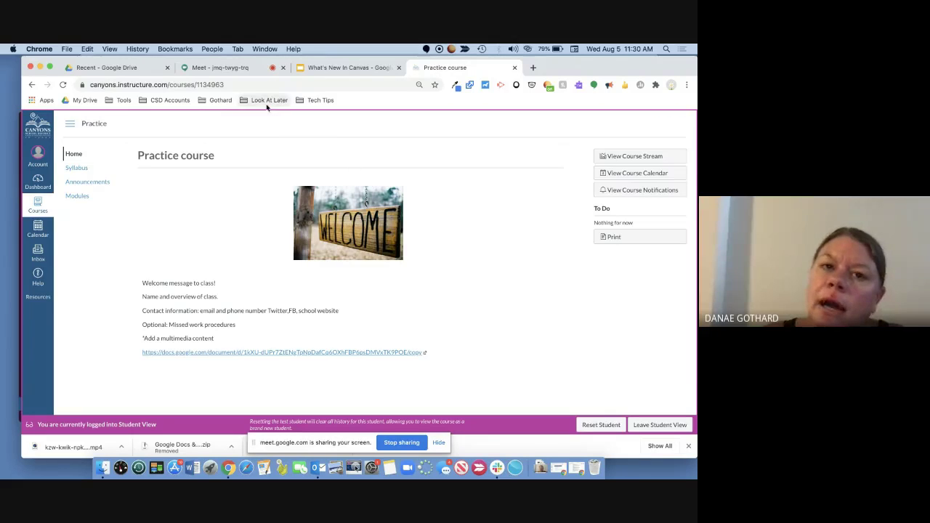
Return to the Google Meet call with the participant grid and chat
click(236, 73)
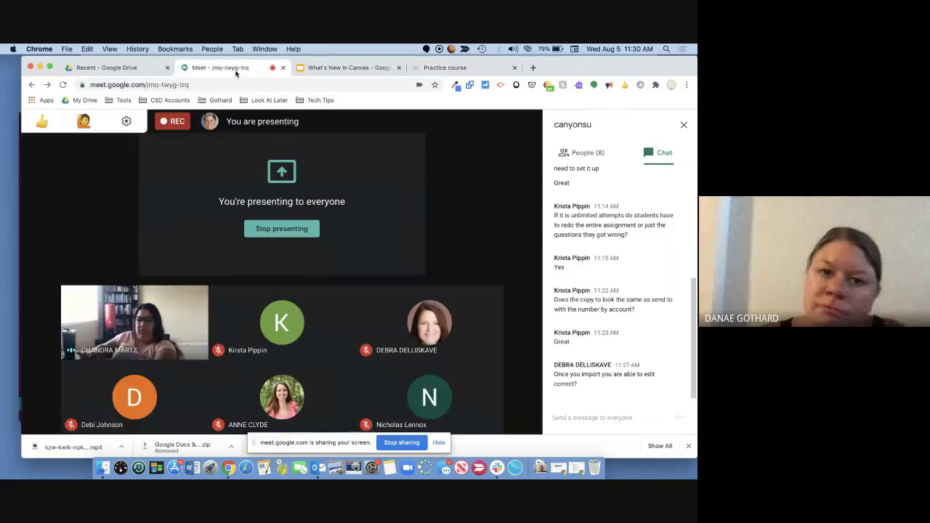